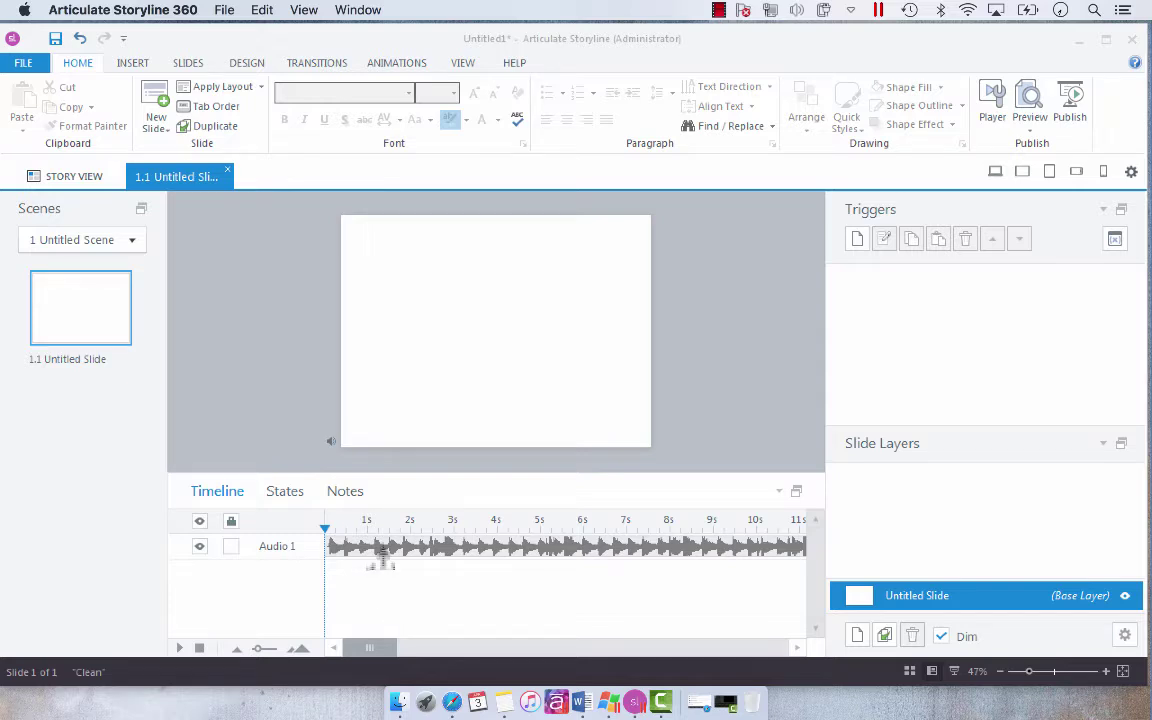
Step: Select the Someone_Your_Own_Size.mp3 clip (Audio 1) on slide 1.1's timeline
{"action": "left_click", "coordinate": [379, 550]}
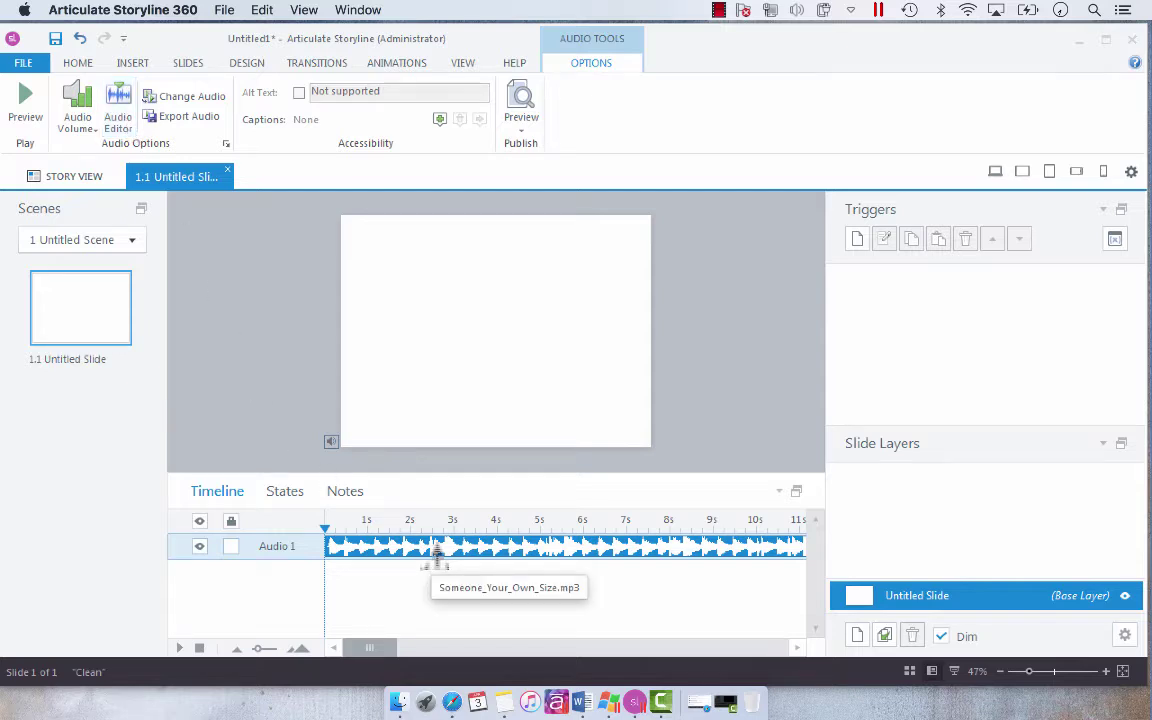
{"action": "double_click", "coordinate": [436, 548]}
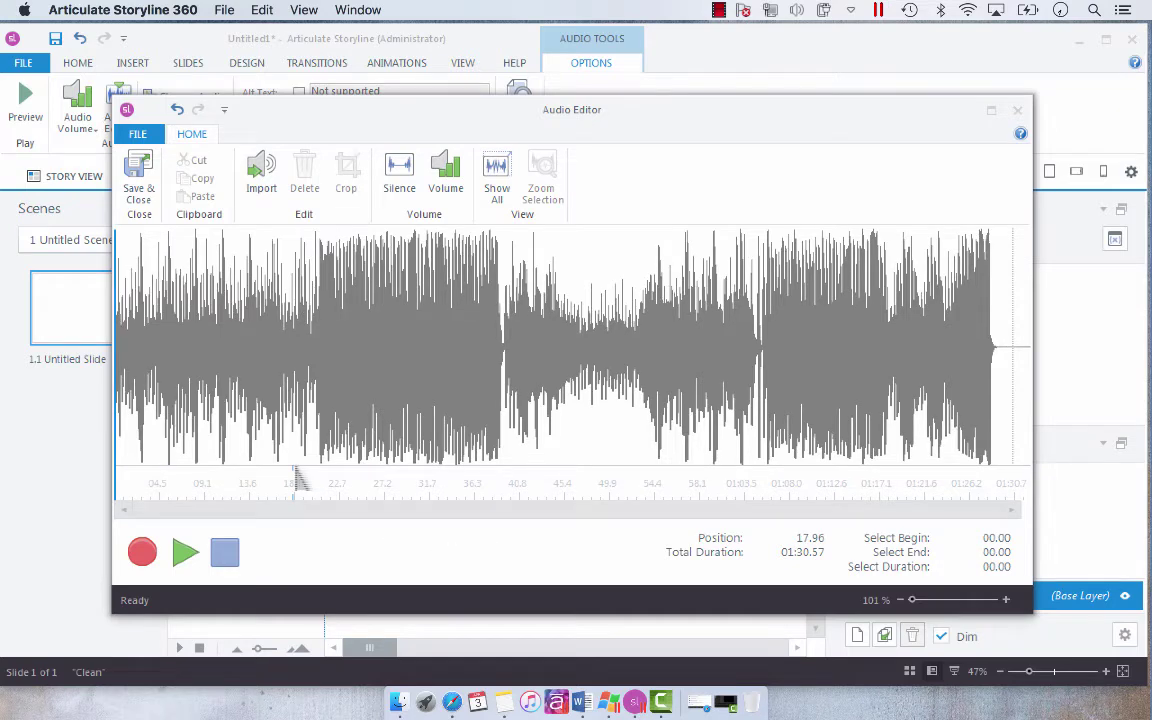
{"action": "left_click", "coordinate": [255, 482]}
{"action": "left_click", "coordinate": [158, 368]}
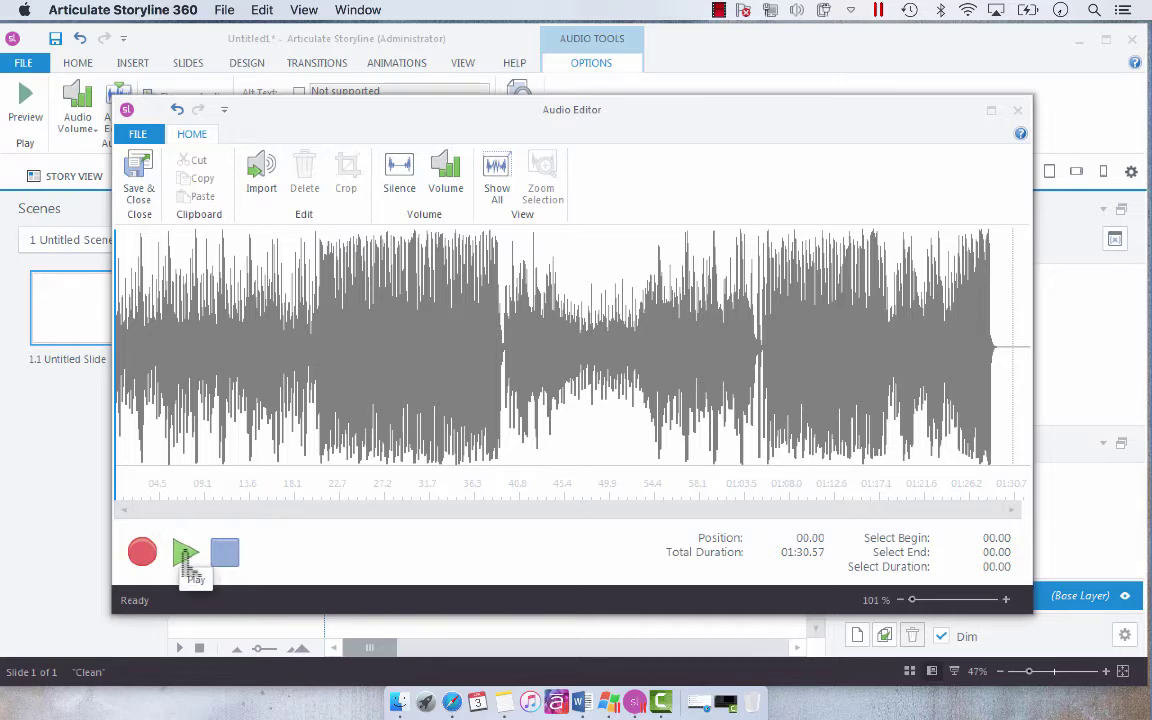
{"action": "left_click", "coordinate": [184, 558]}
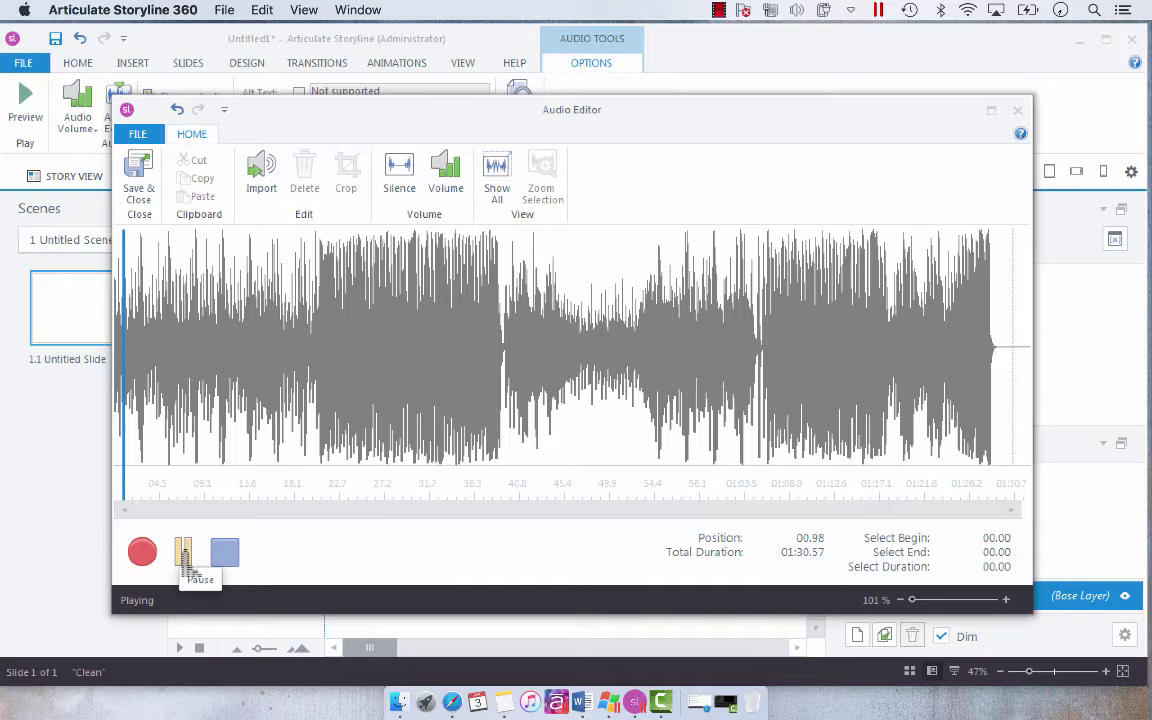
{"action": "left_click", "coordinate": [184, 556]}
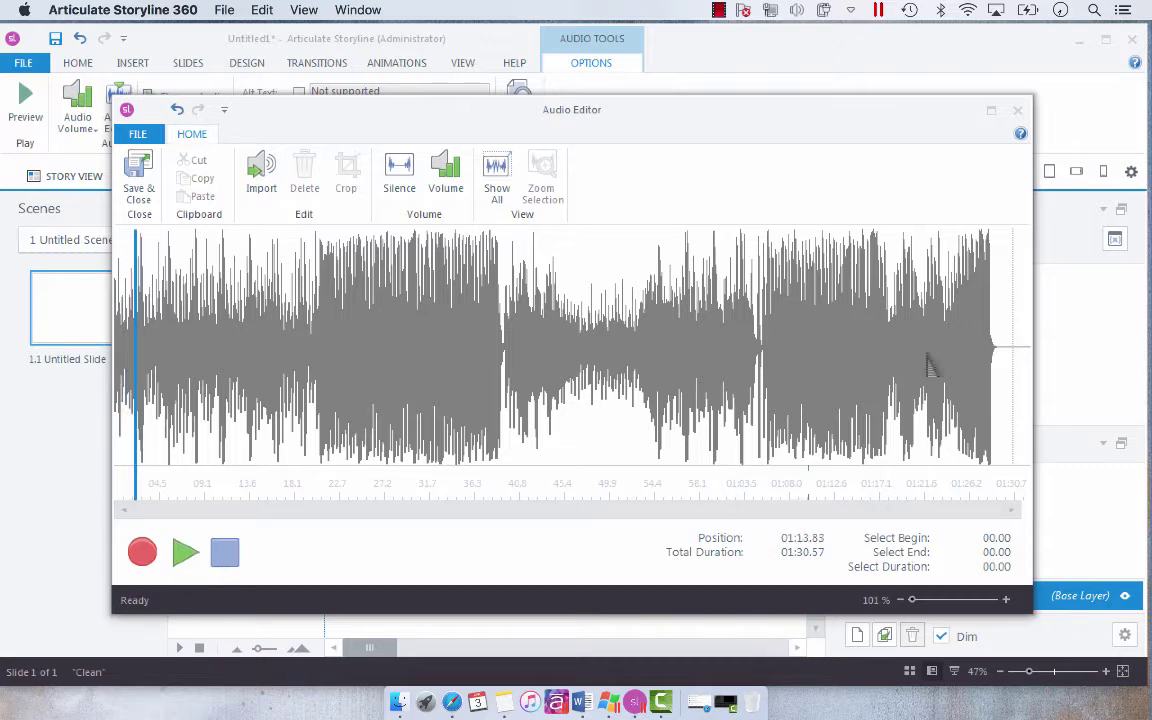
{"action": "left_click", "coordinate": [996, 372]}
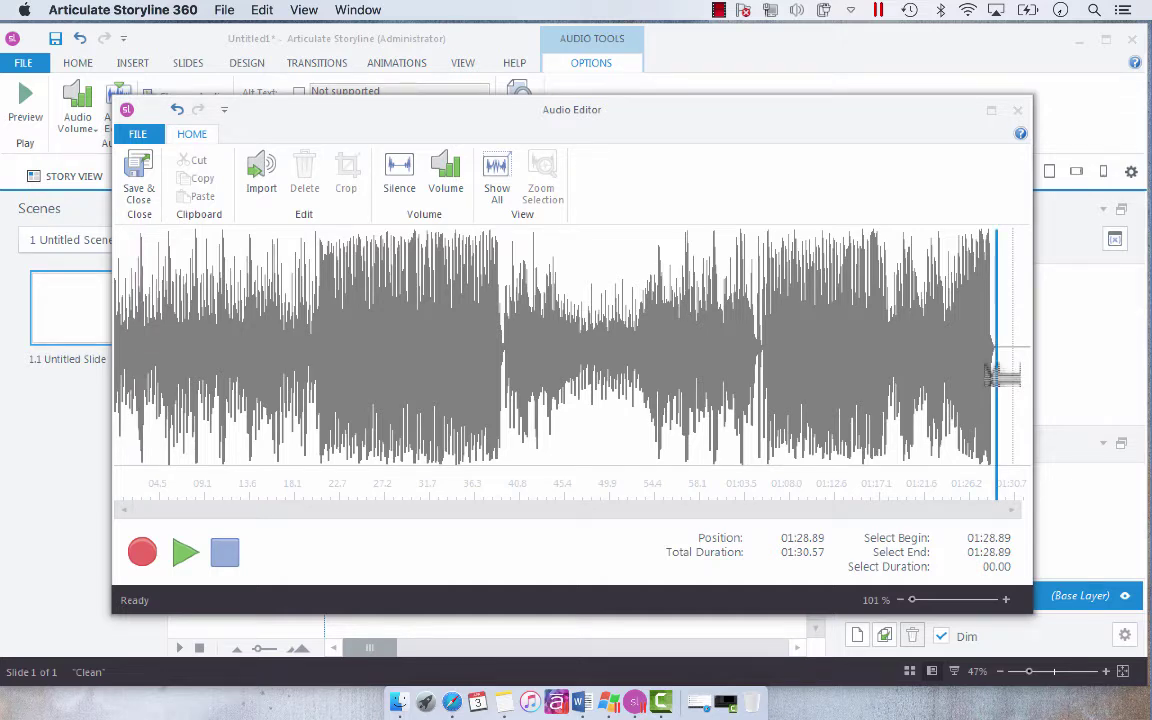
Step: Reduce the volume of the entire clip by 50%
{"action": "key", "text": "ctrl+a"}
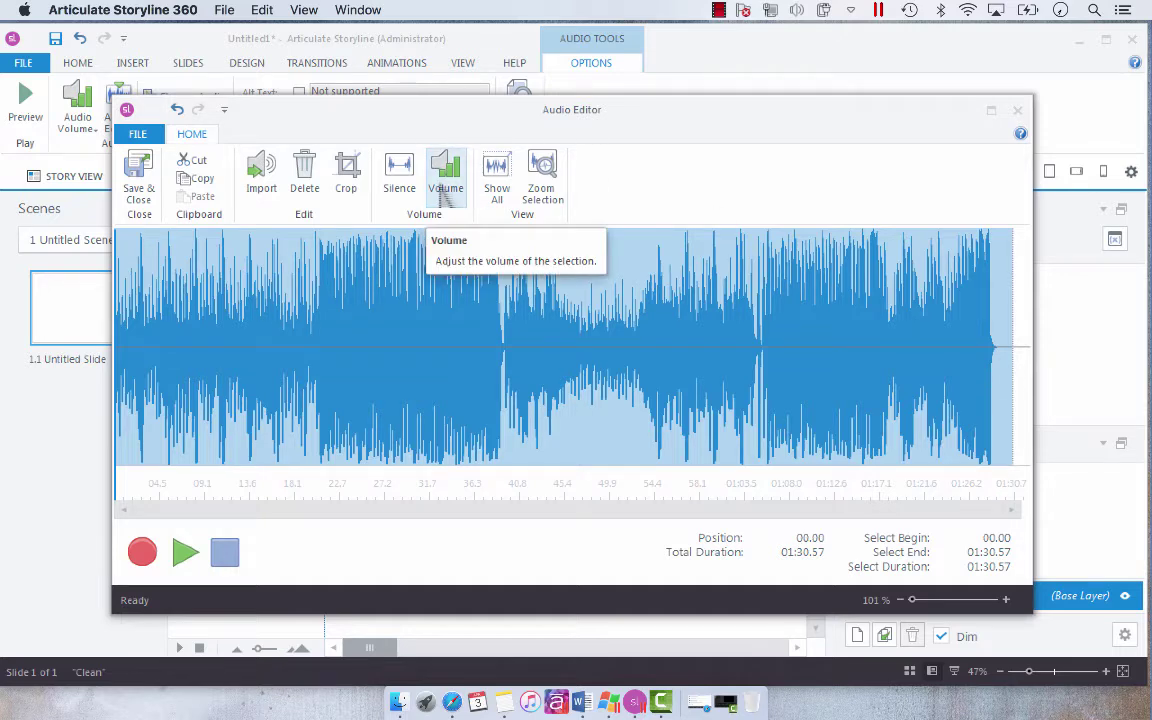
{"action": "left_click", "coordinate": [445, 192]}
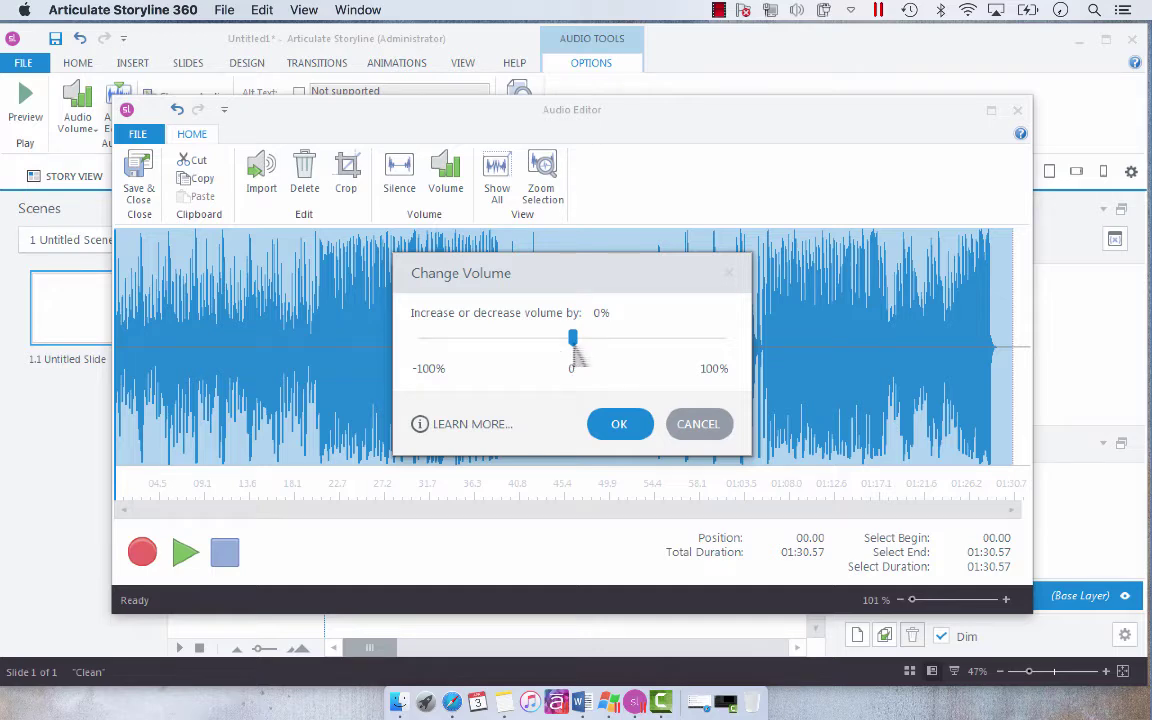
{"action": "left_click_drag", "start_coordinate": [575, 345], "coordinate": [506, 356]}
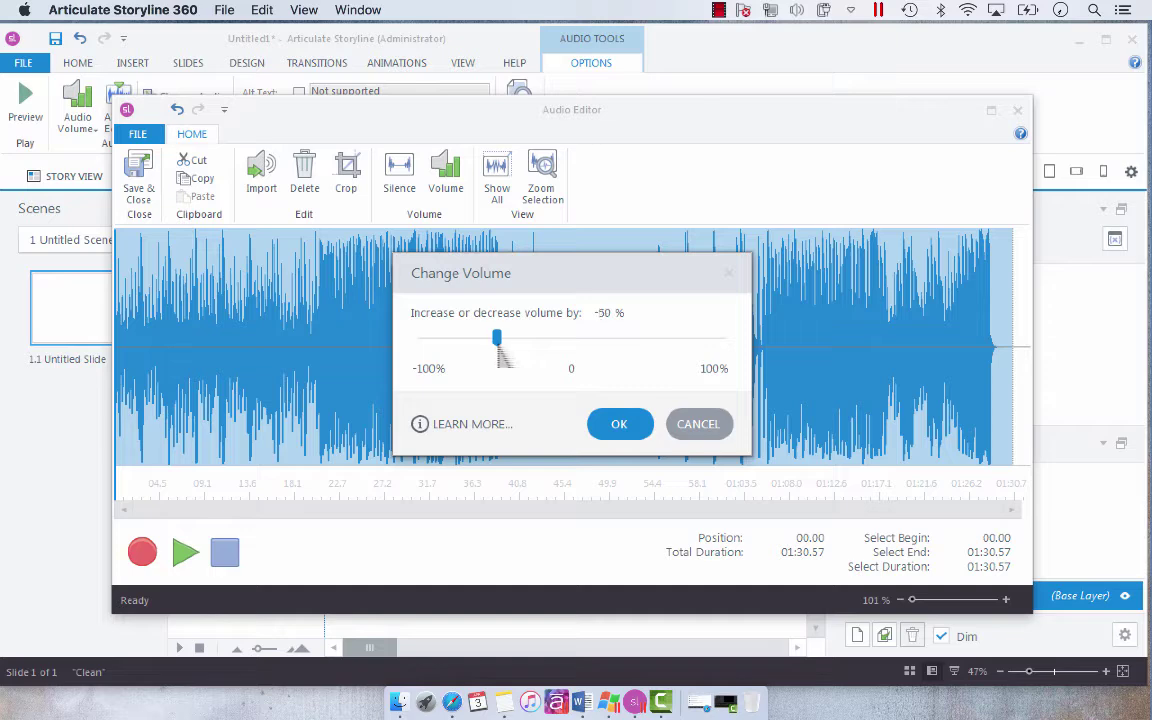
{"action": "left_click", "coordinate": [625, 425]}
Step: Play the quieter clip back from about 21 seconds
{"action": "left_click", "coordinate": [551, 440]}
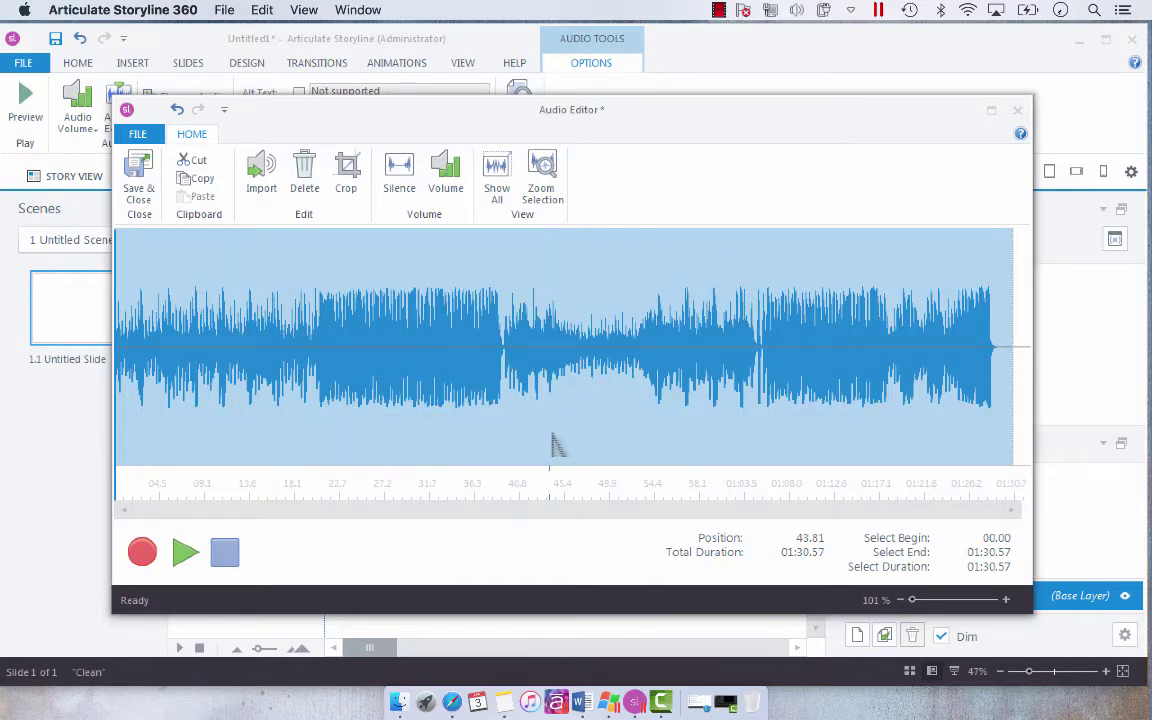
{"action": "left_click", "coordinate": [330, 464]}
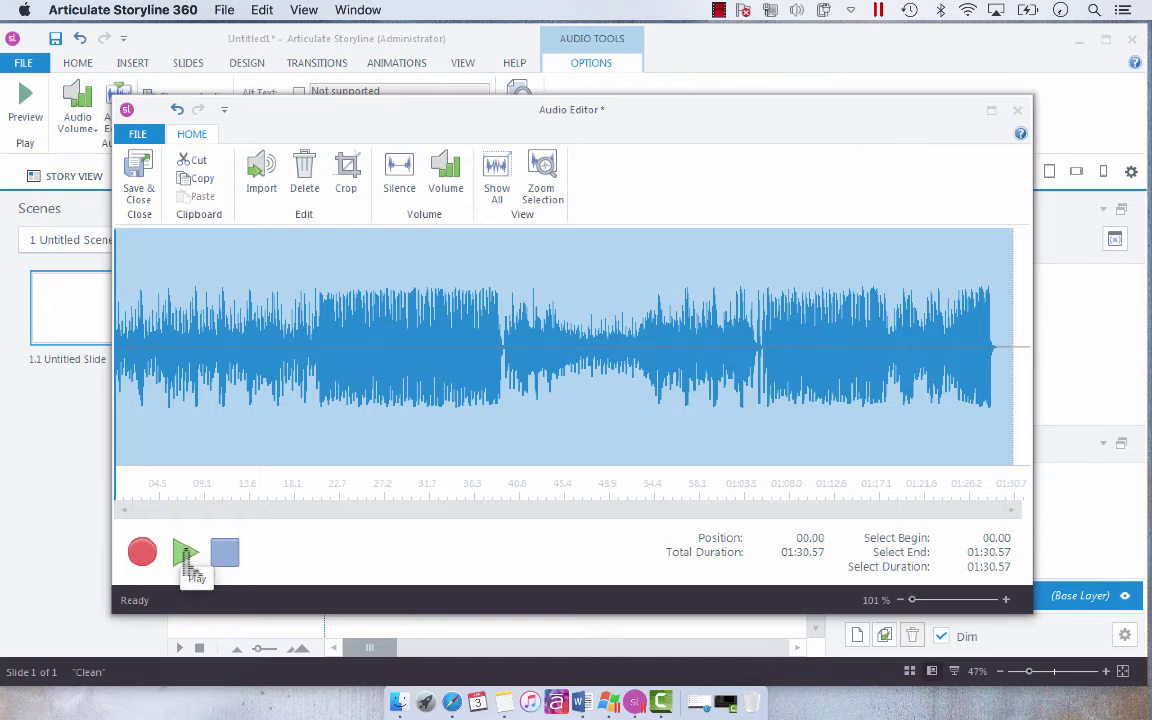
{"action": "left_click", "coordinate": [185, 551]}
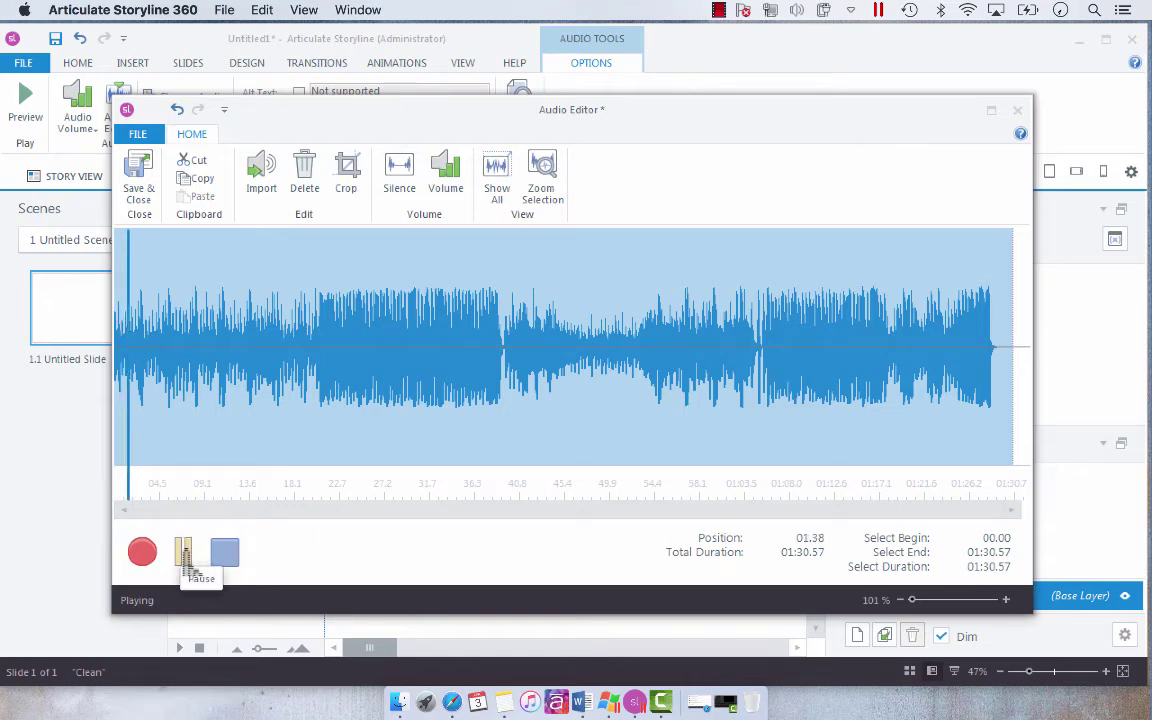
Step: Stop playback and select the 45.26–52.52 s section of the waveform
{"action": "left_click", "coordinate": [218, 540]}
{"action": "left_click", "coordinate": [268, 422]}
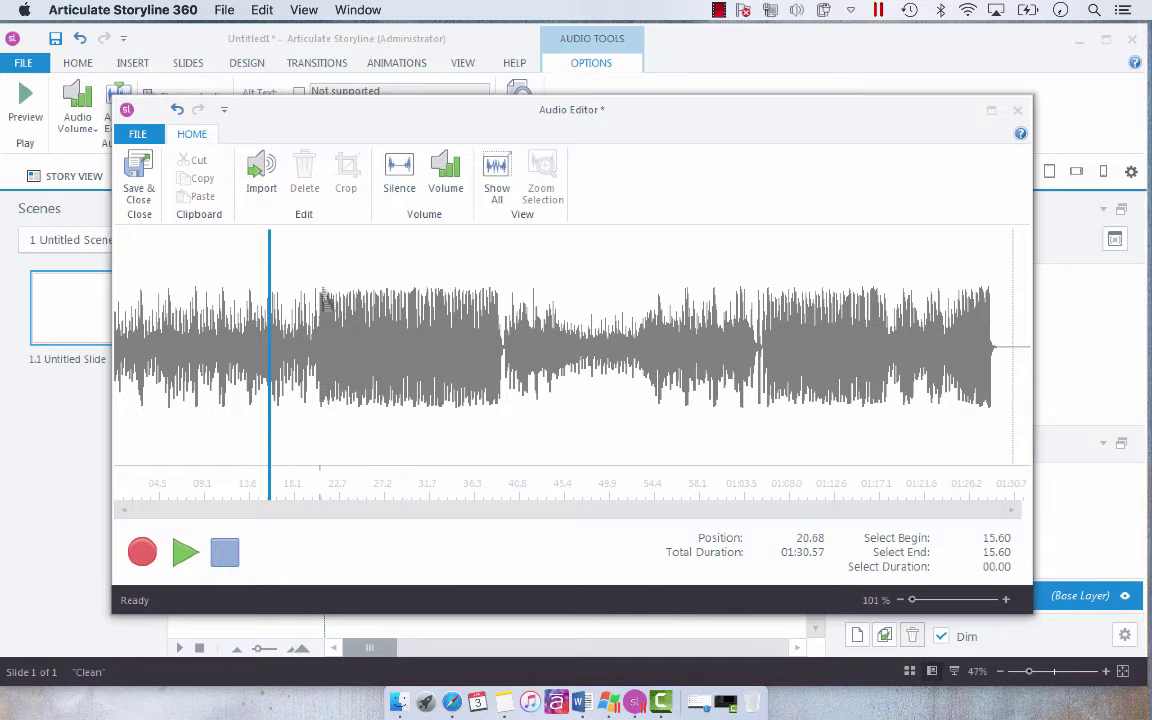
{"action": "left_click_drag", "start_coordinate": [309, 283], "coordinate": [222, 380]}
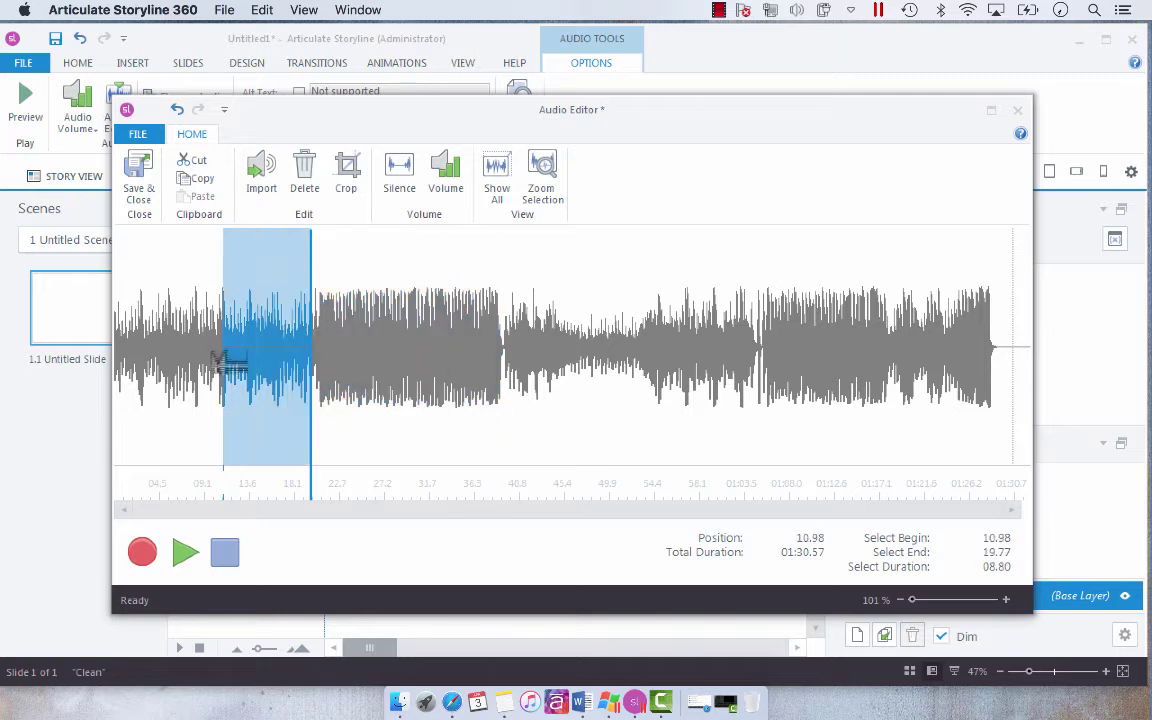
{"action": "left_click", "coordinate": [590, 420]}
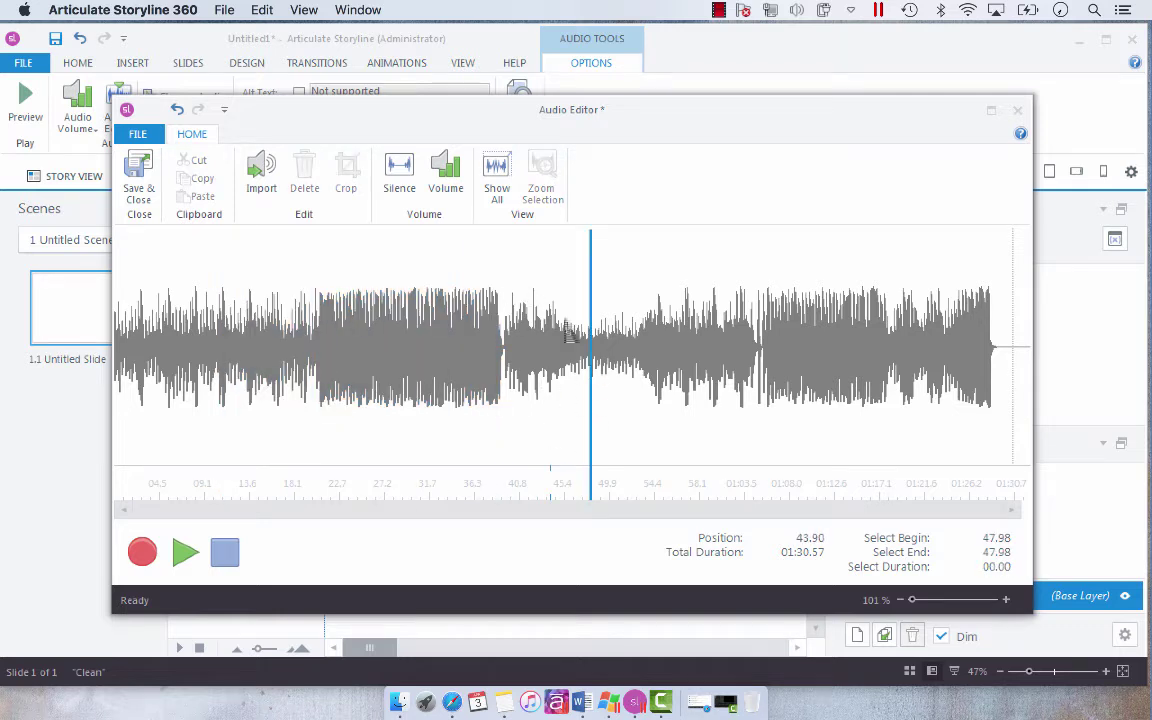
{"action": "left_click_drag", "start_coordinate": [565, 318], "coordinate": [640, 420]}
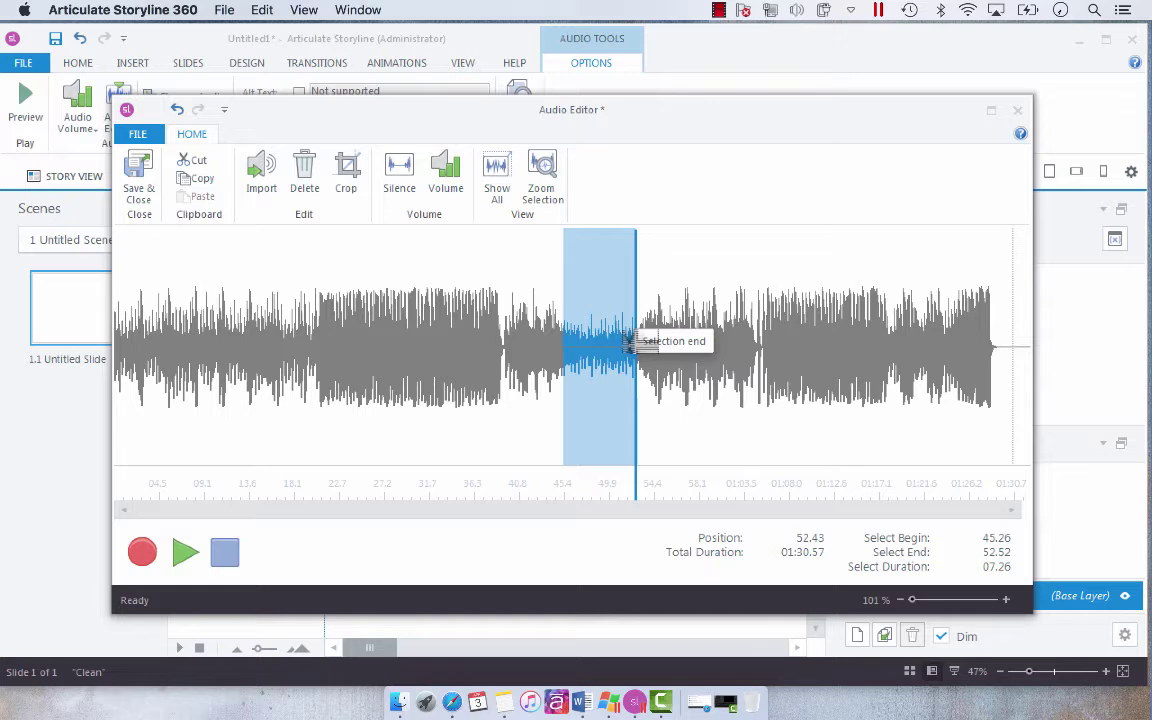
Step: Boost the selected section's volume by 100%, then deselect at 39.64
{"action": "left_click", "coordinate": [446, 178]}
{"action": "left_click_drag", "start_coordinate": [572, 338], "coordinate": [786, 383]}
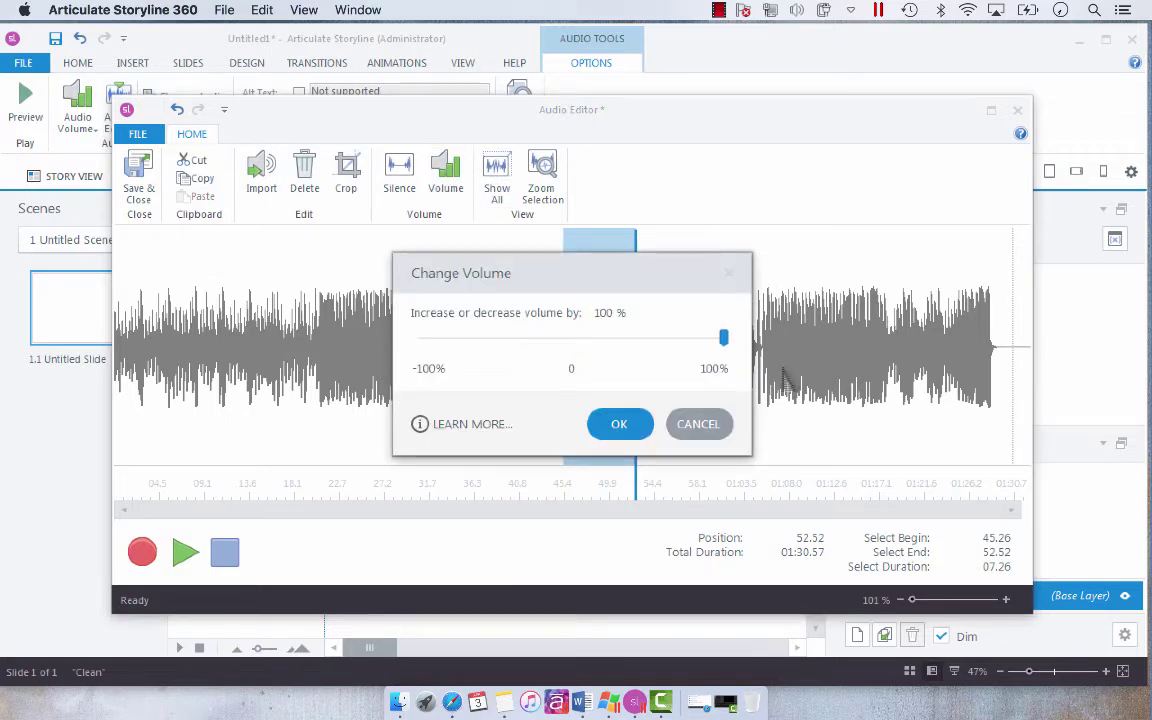
{"action": "left_click", "coordinate": [636, 432]}
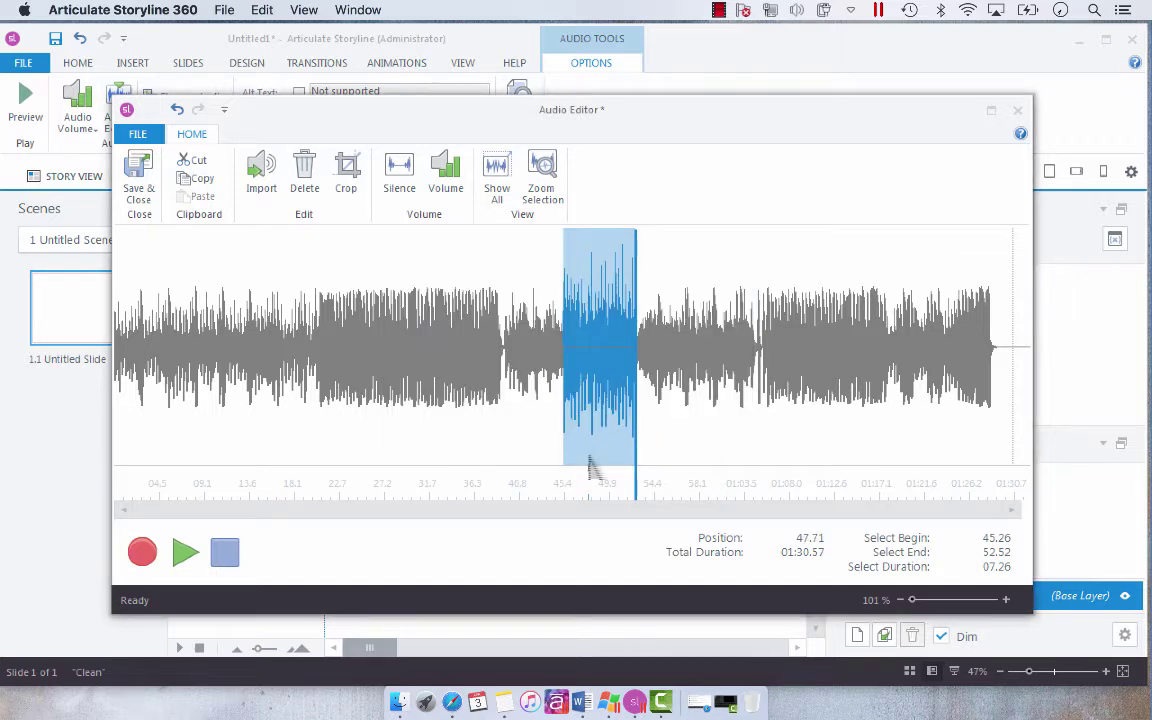
{"action": "left_click", "coordinate": [507, 420]}
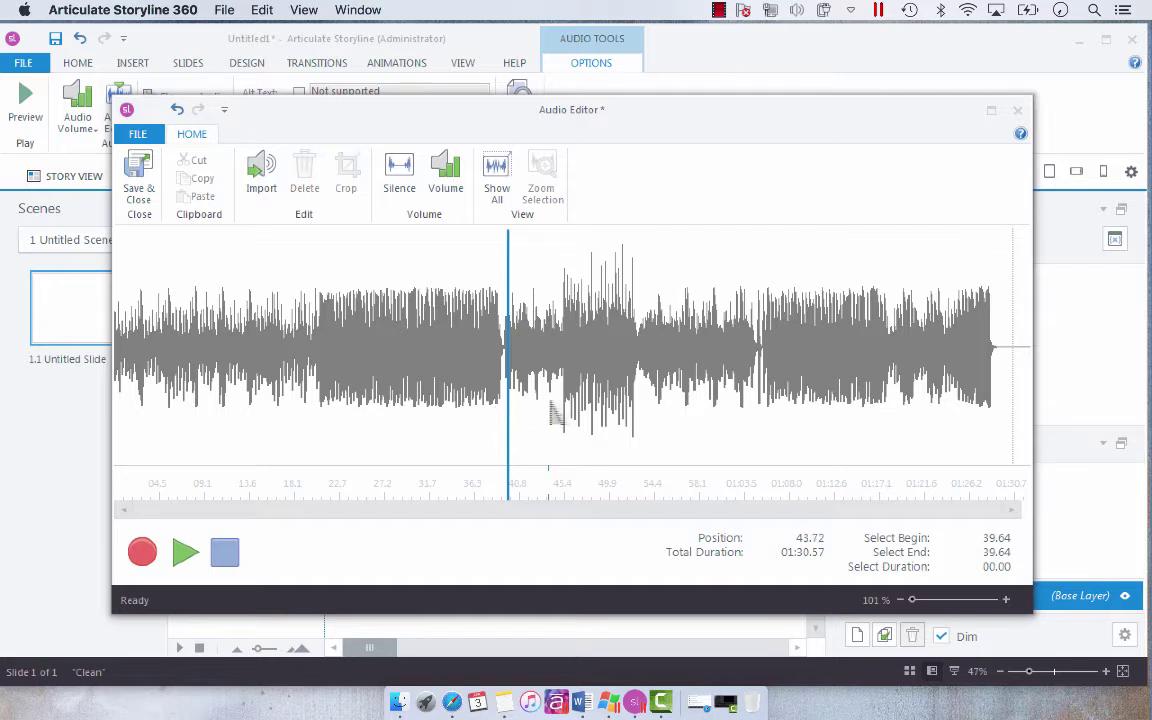
{"action": "left_click", "coordinate": [522, 412]}
{"action": "left_click", "coordinate": [186, 552]}
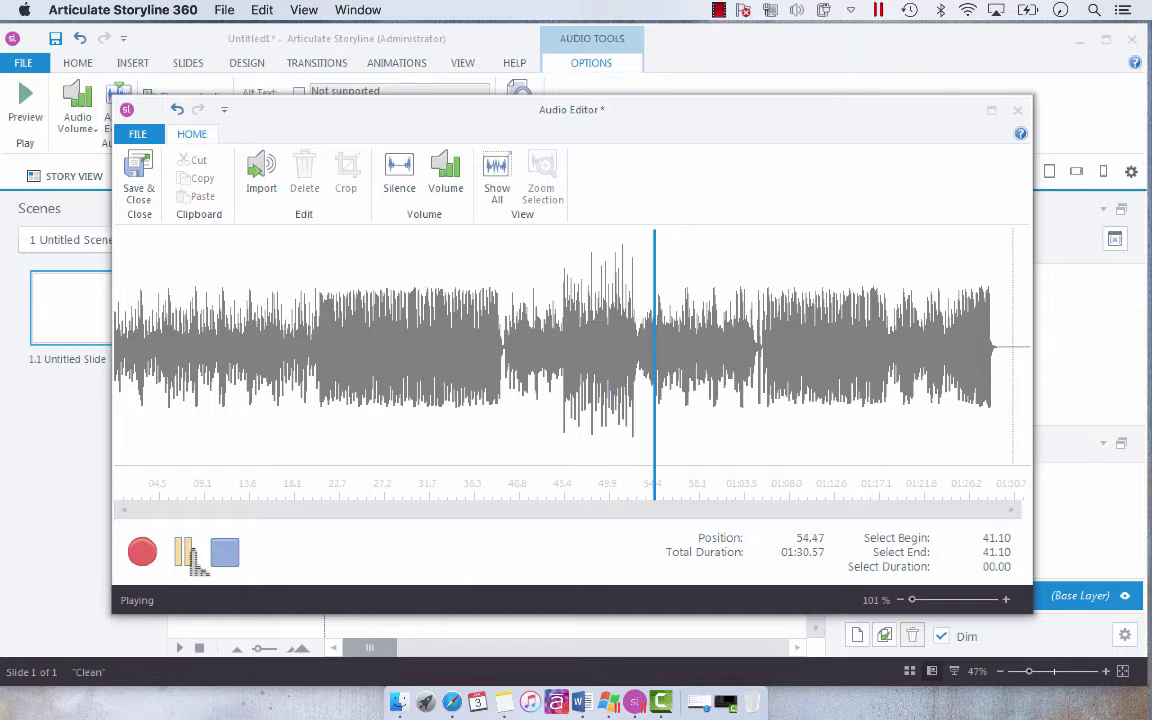
{"action": "left_click", "coordinate": [188, 556]}
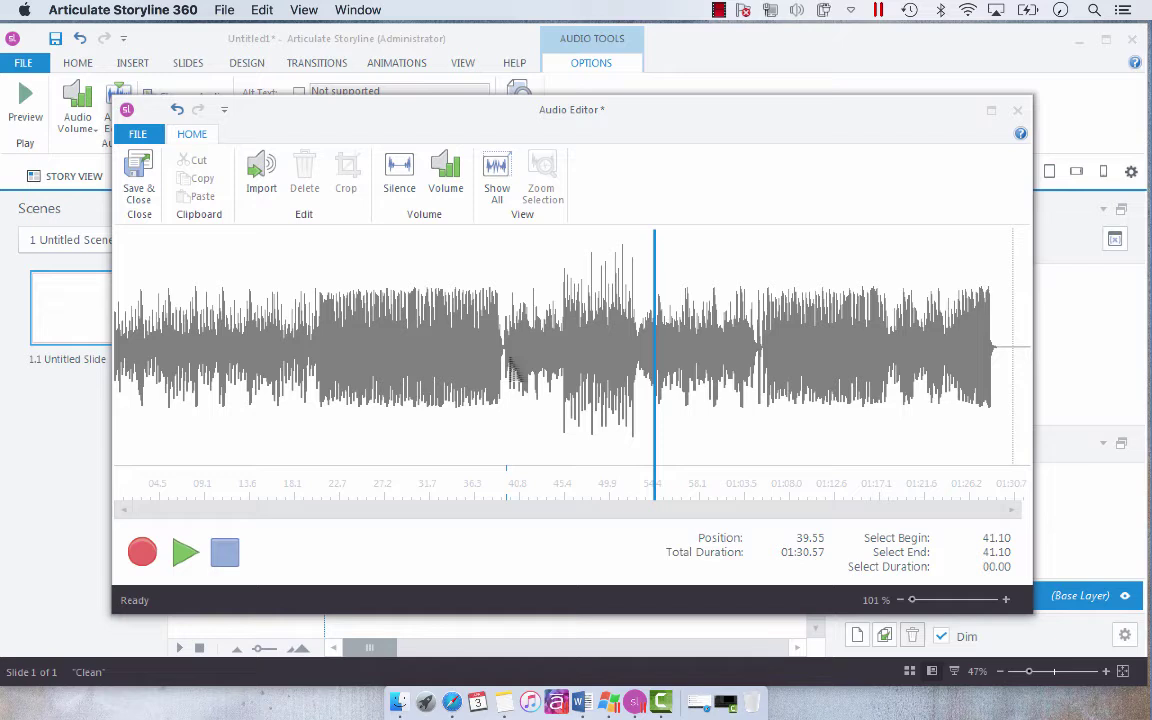
{"action": "left_click", "coordinate": [503, 378]}
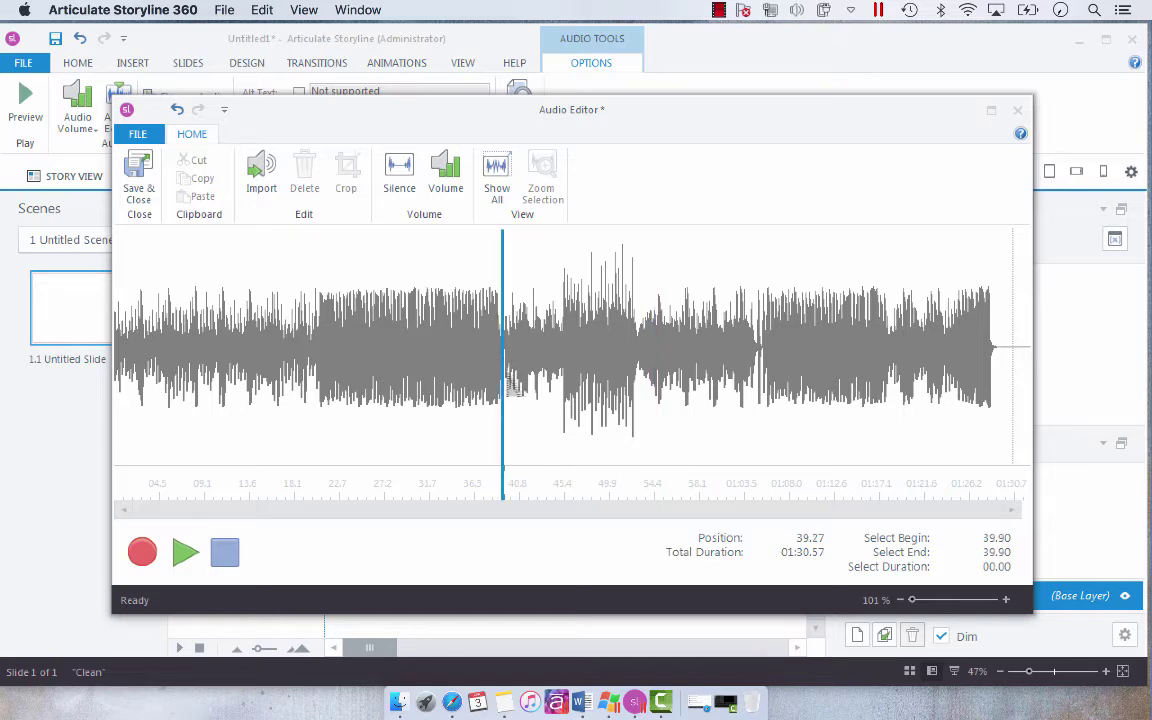
{"action": "left_click", "coordinate": [505, 381]}
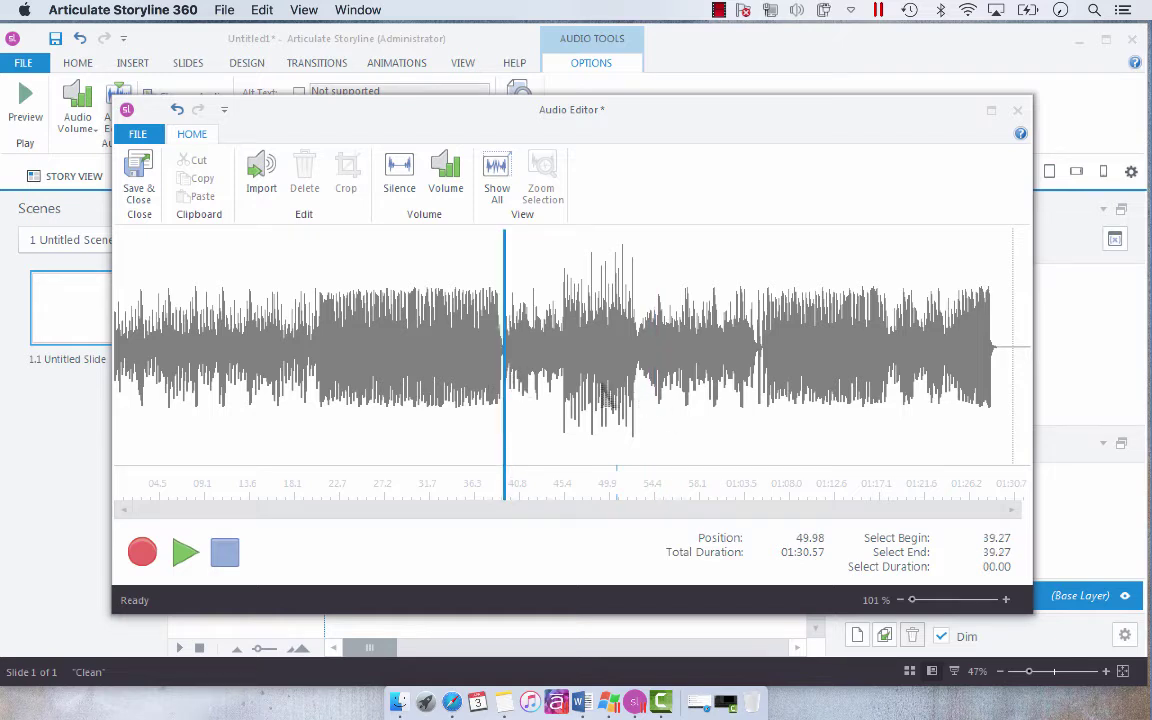
Step: Insert 5 seconds of silence at 39.90 s
{"action": "left_click", "coordinate": [506, 381]}
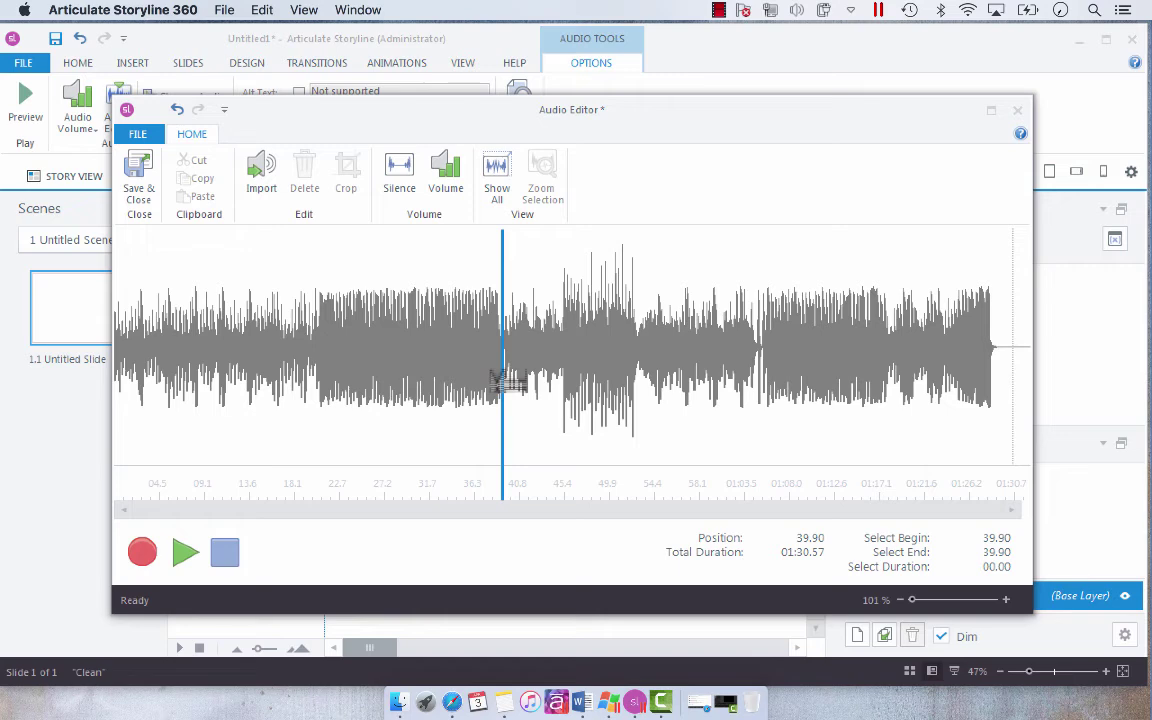
{"action": "left_click", "coordinate": [402, 190]}
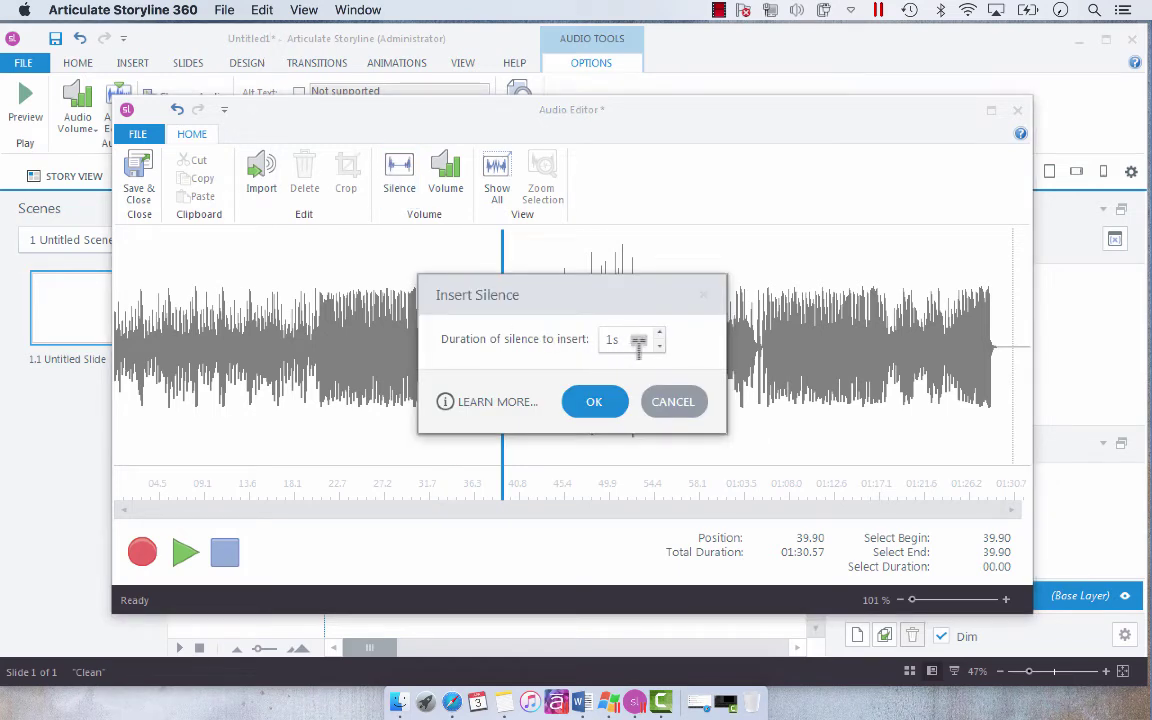
{"action": "left_click", "coordinate": [638, 340]}
{"action": "type", "text": "5"}
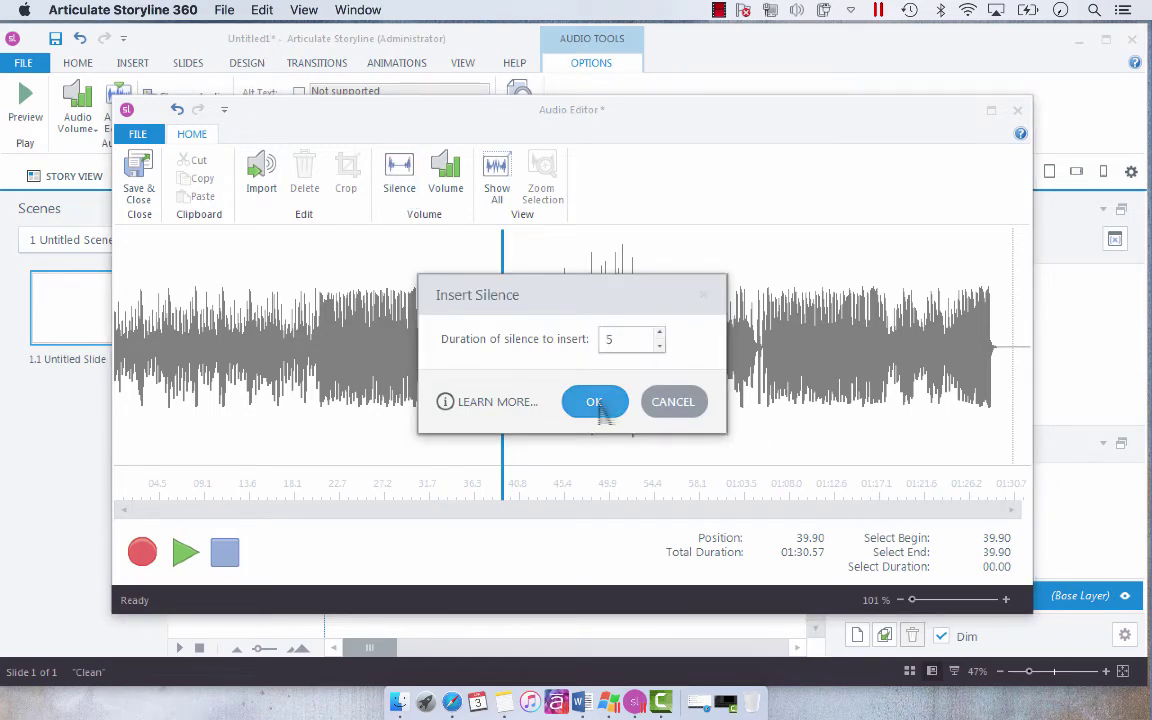
{"action": "left_click", "coordinate": [594, 401]}
Step: Play from 35.62 s across the inserted silence, then pause
{"action": "left_click", "coordinate": [451, 350]}
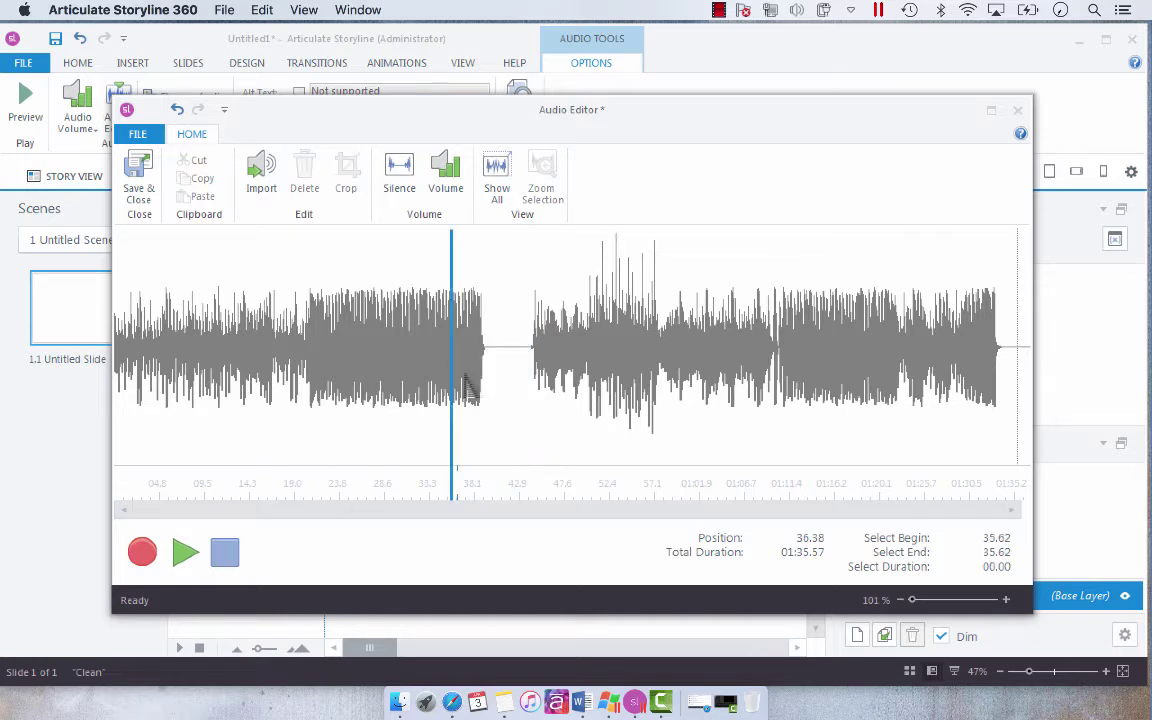
{"action": "left_click", "coordinate": [186, 552]}
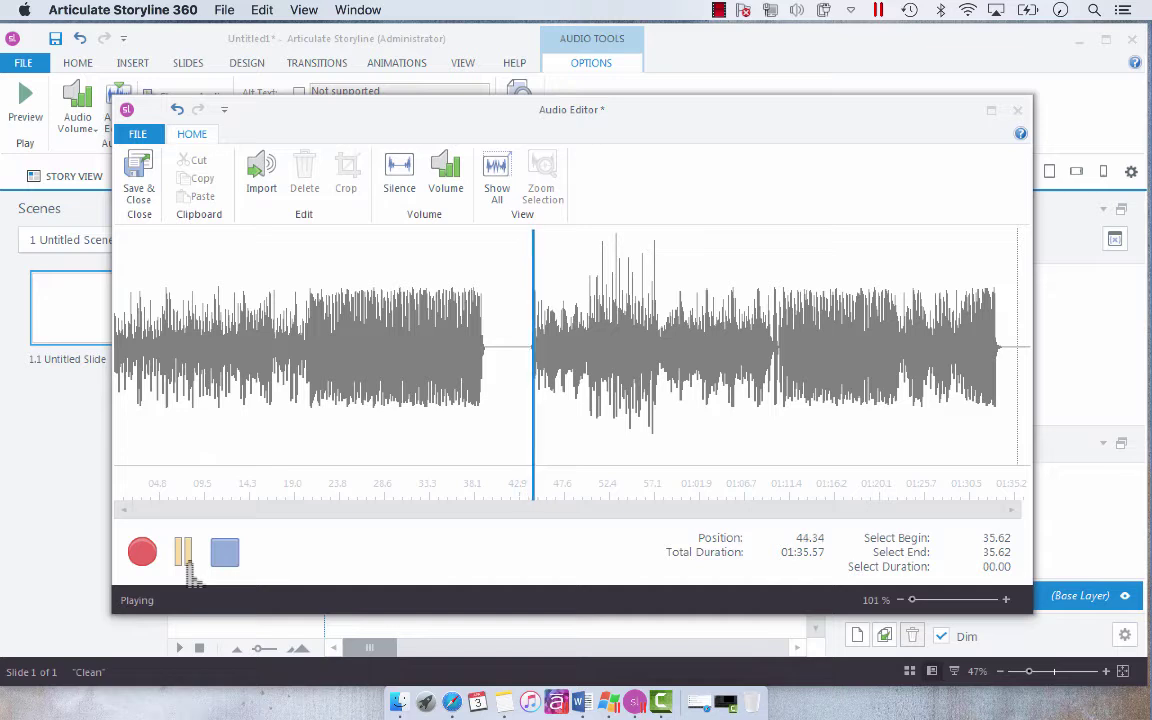
{"action": "left_click", "coordinate": [184, 556]}
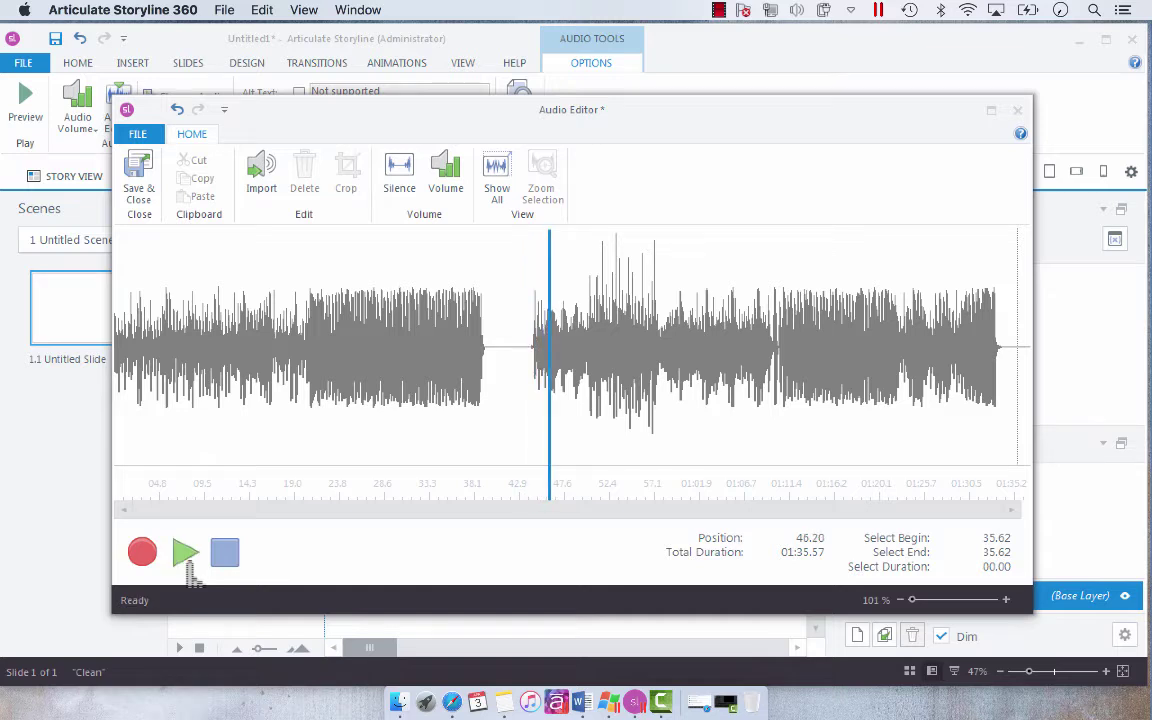
{"action": "left_click", "coordinate": [468, 497]}
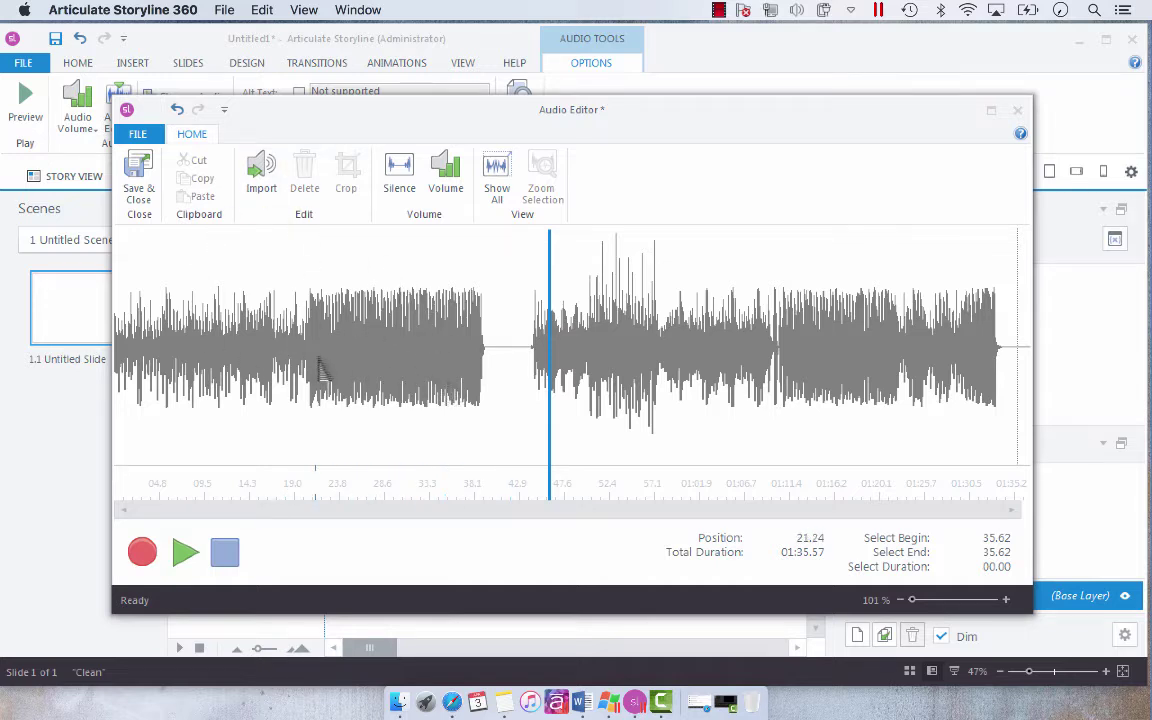
Step: Import Spring_In_My_Step.mp3 into the waveform at 39.62 s
{"action": "left_click", "coordinate": [499, 368]}
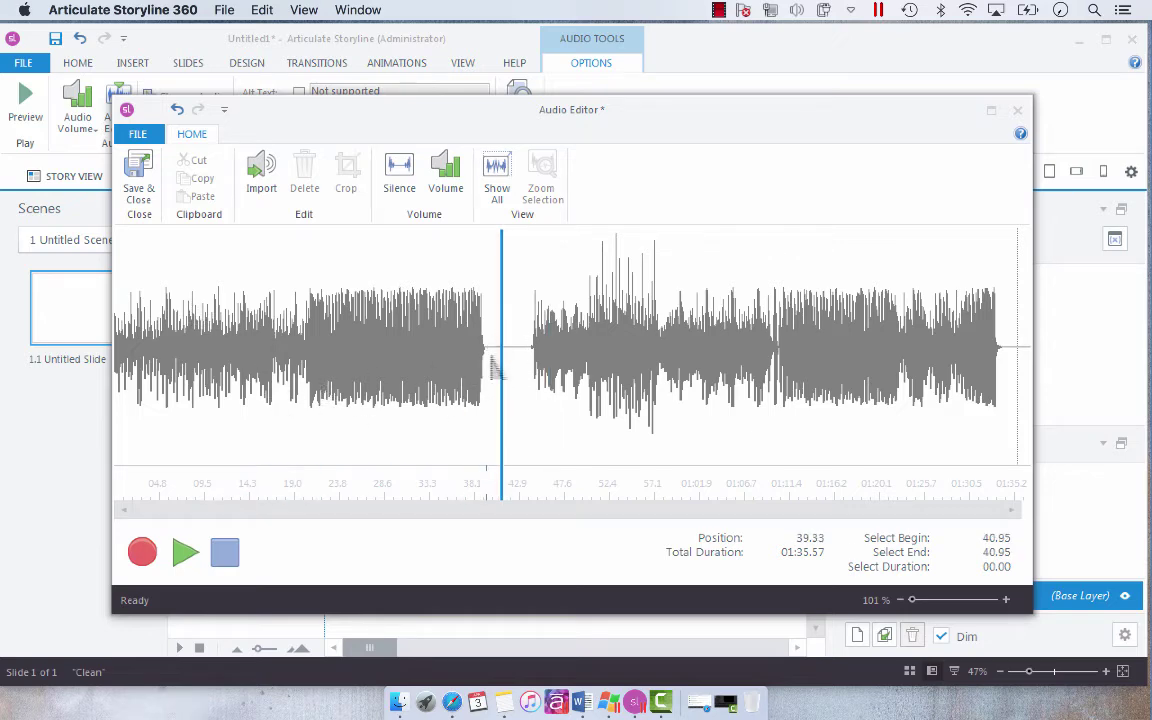
{"action": "left_click", "coordinate": [489, 350]}
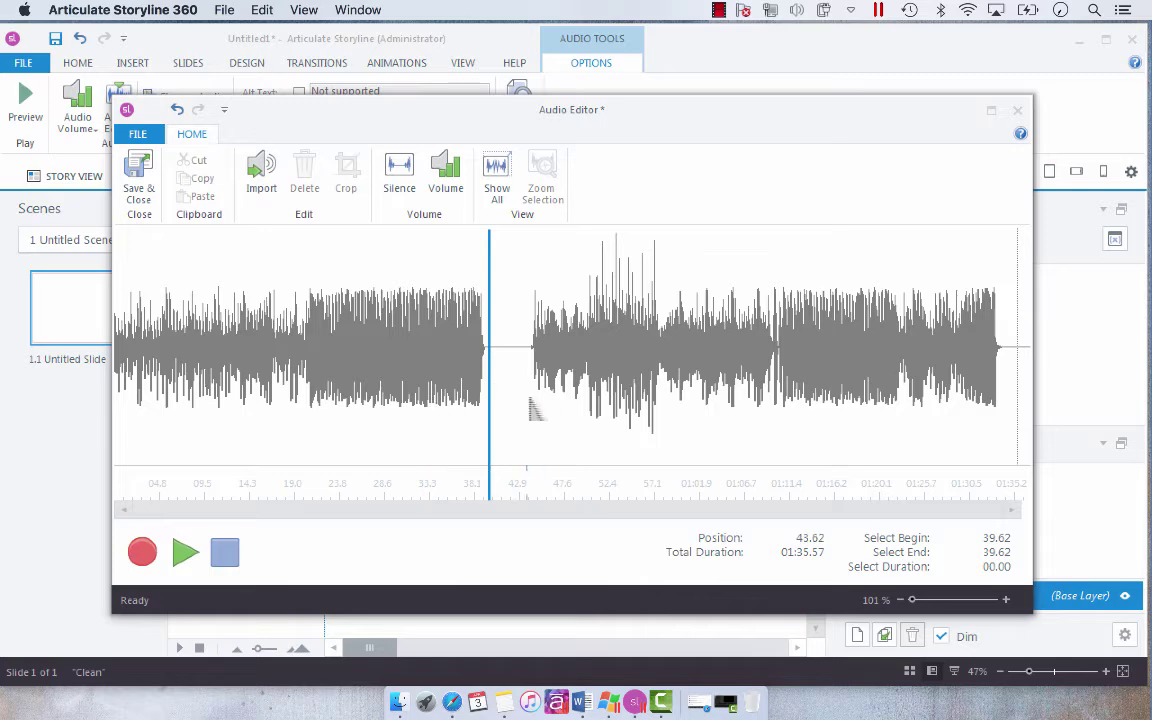
{"action": "left_click", "coordinate": [262, 185]}
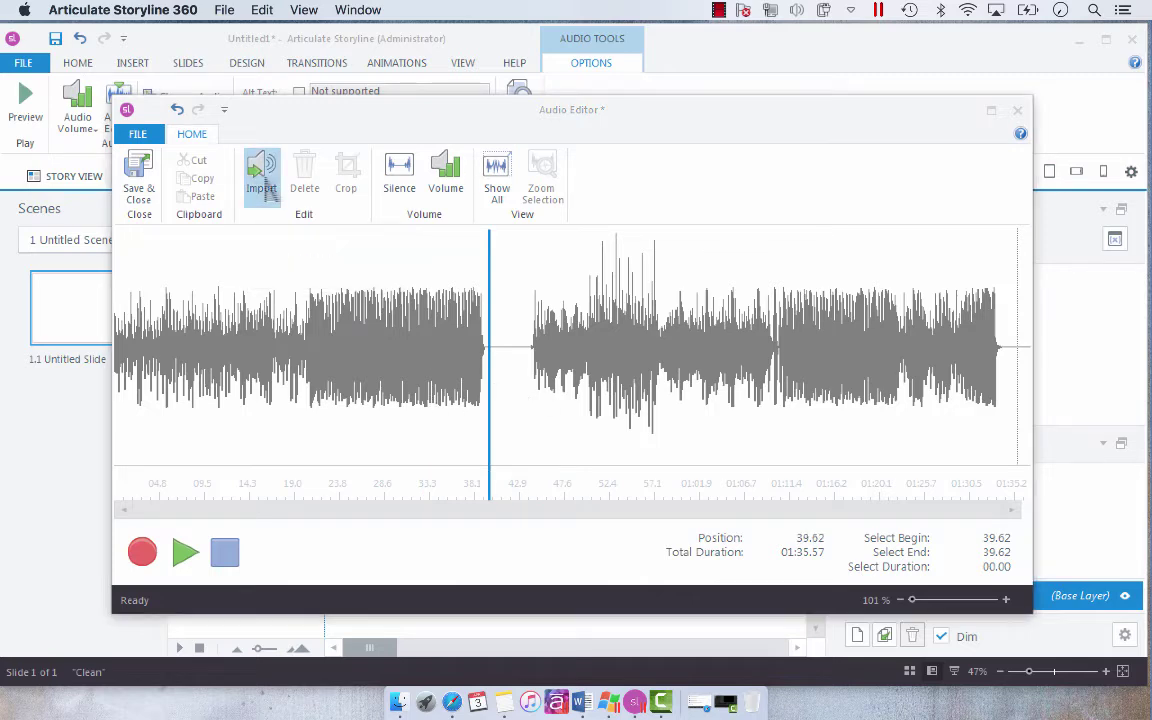
{"action": "scroll", "coordinate": [640, 245], "scroll_direction": "down", "scroll_amount": 12}
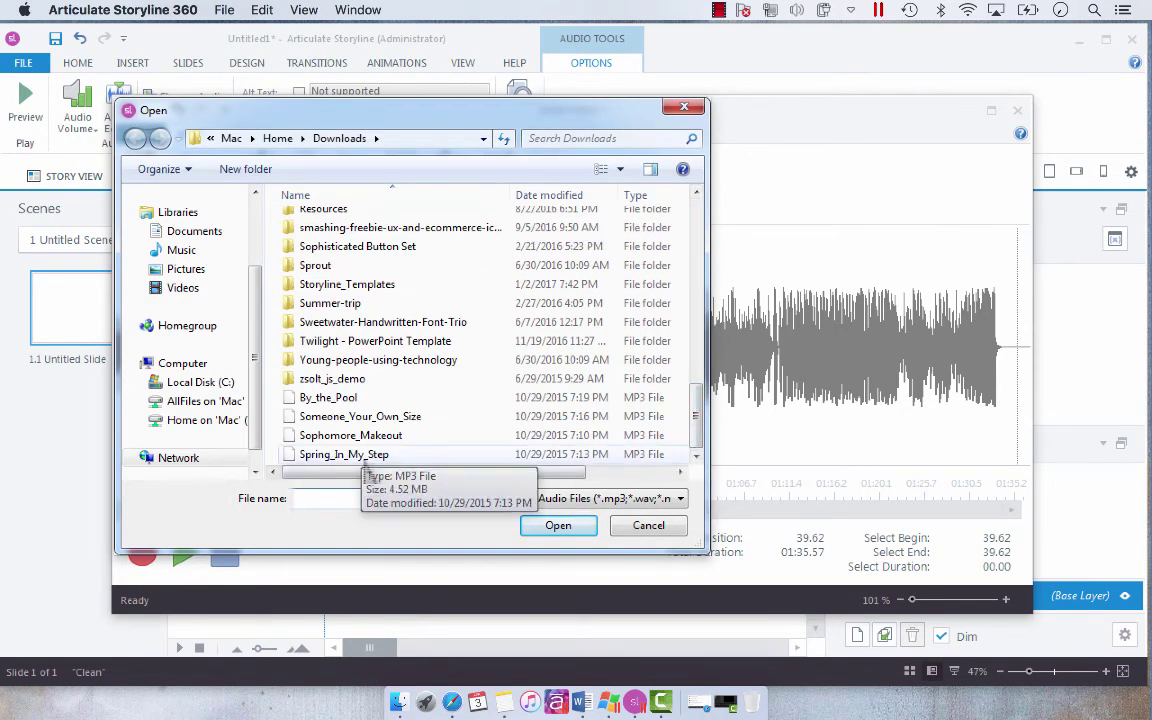
{"action": "double_click", "coordinate": [364, 461]}
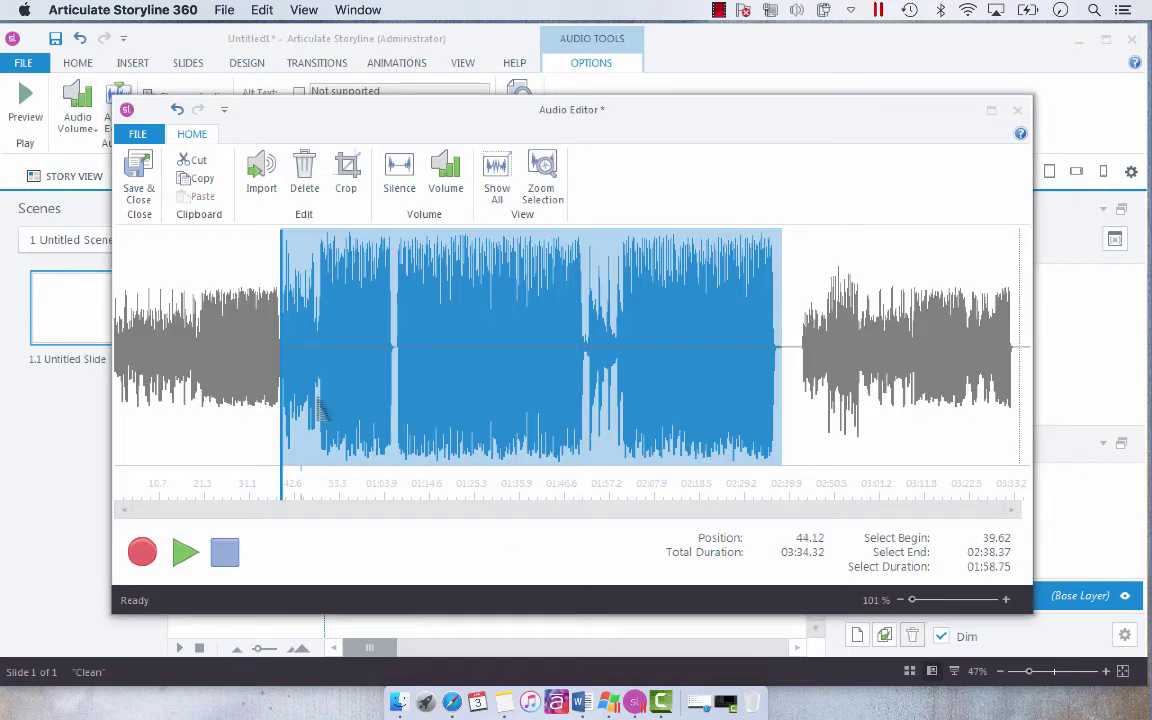
Step: Play the combined audio from about 20.68 s and again from 34.74 s
{"action": "left_click", "coordinate": [261, 420]}
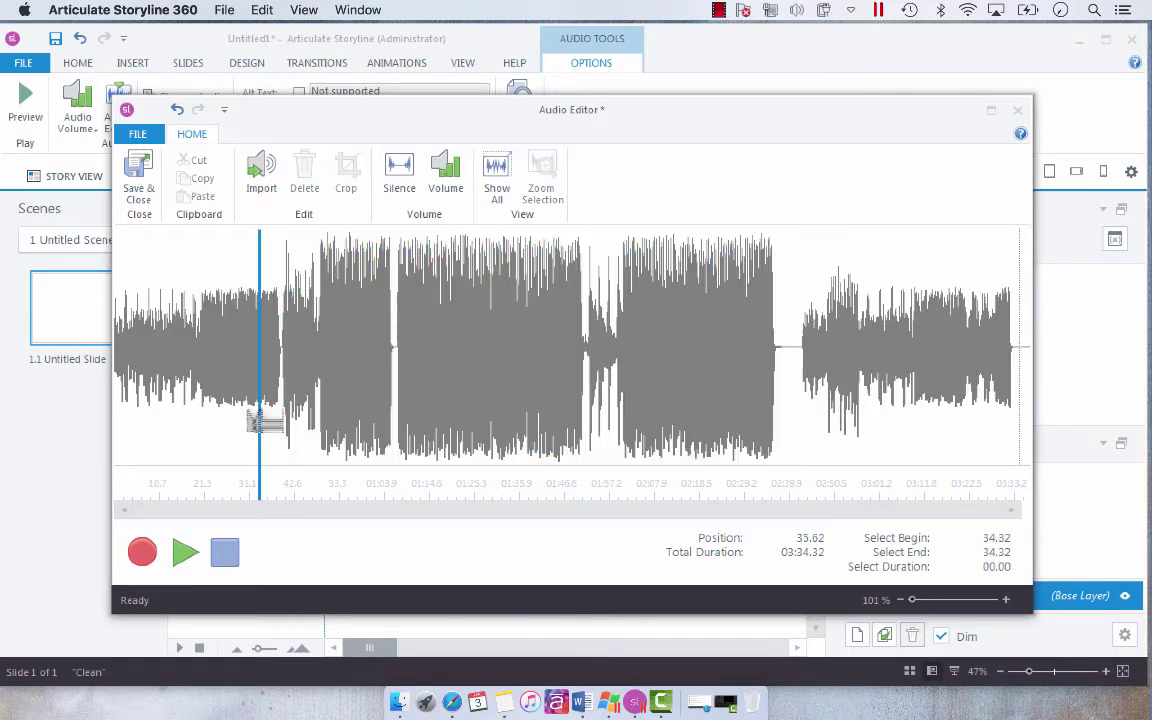
{"action": "left_click", "coordinate": [191, 355]}
{"action": "left_click", "coordinate": [201, 390]}
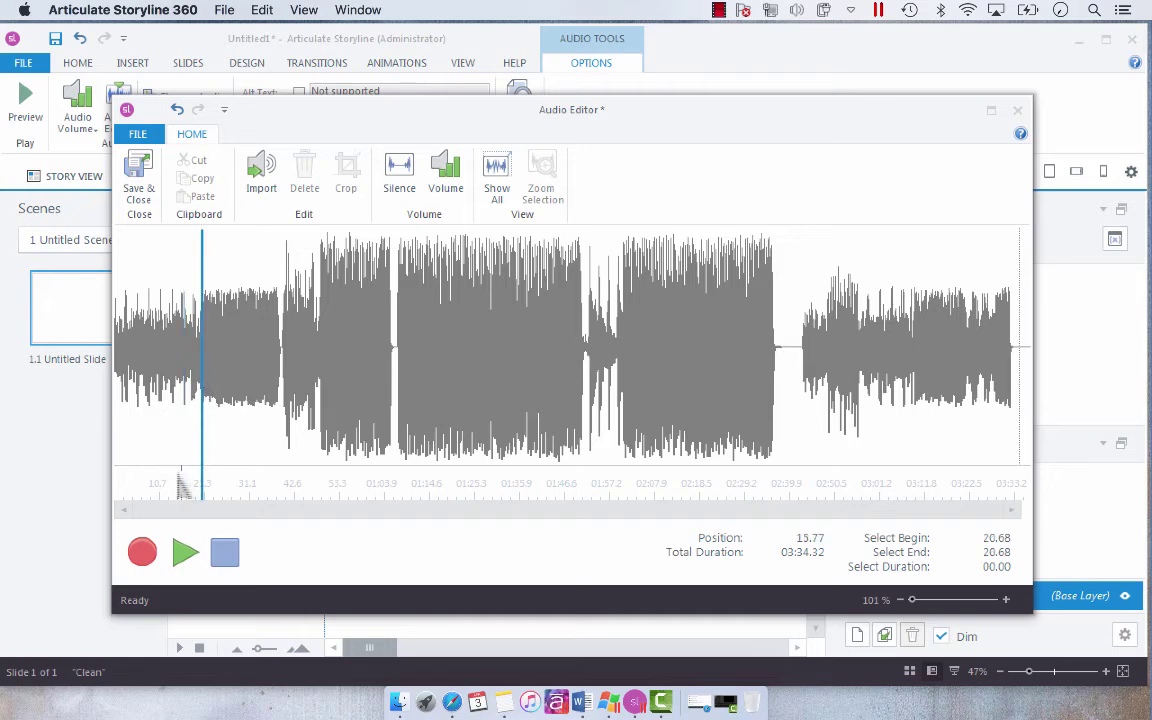
{"action": "left_click", "coordinate": [186, 556]}
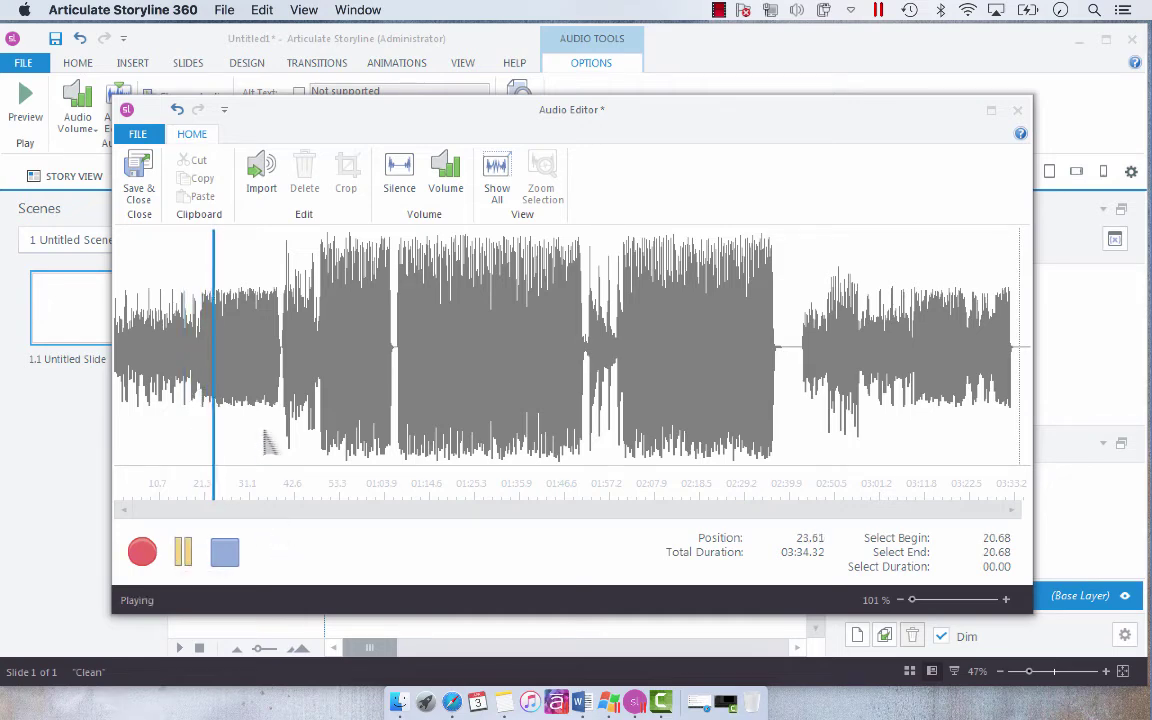
{"action": "left_click", "coordinate": [259, 436]}
{"action": "left_click", "coordinate": [185, 553]}
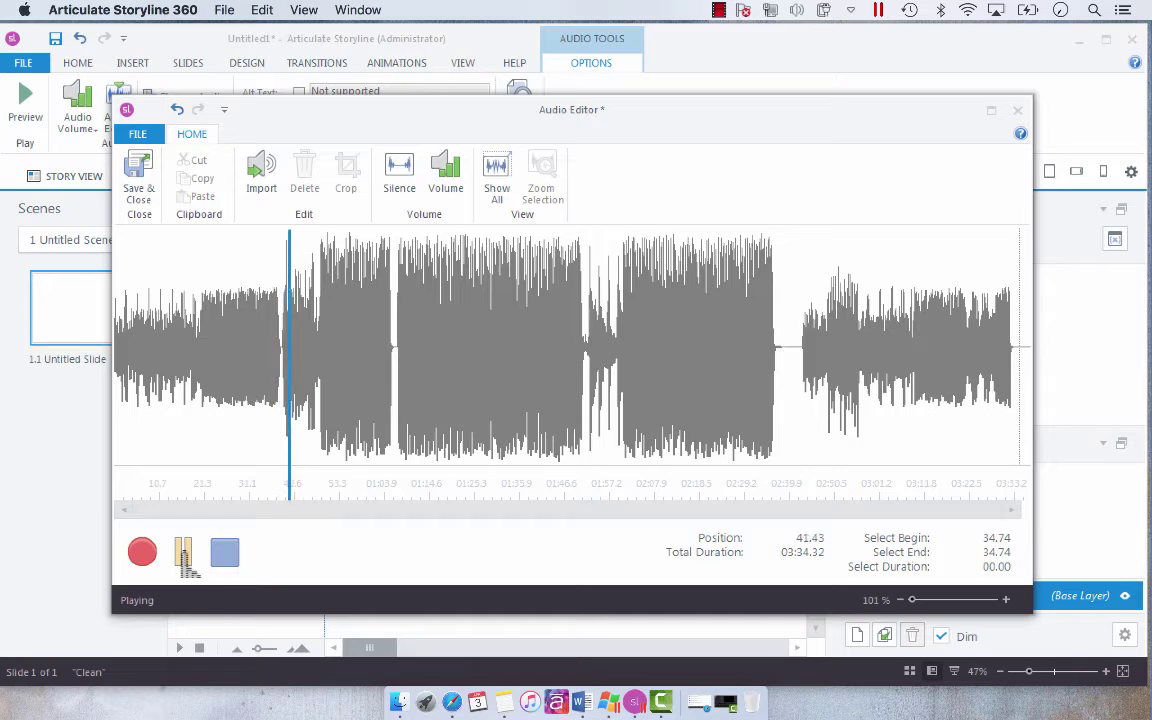
Step: Pause playback and delete the imported music from 38.79 s to 2:39.44
{"action": "left_click", "coordinate": [185, 553]}
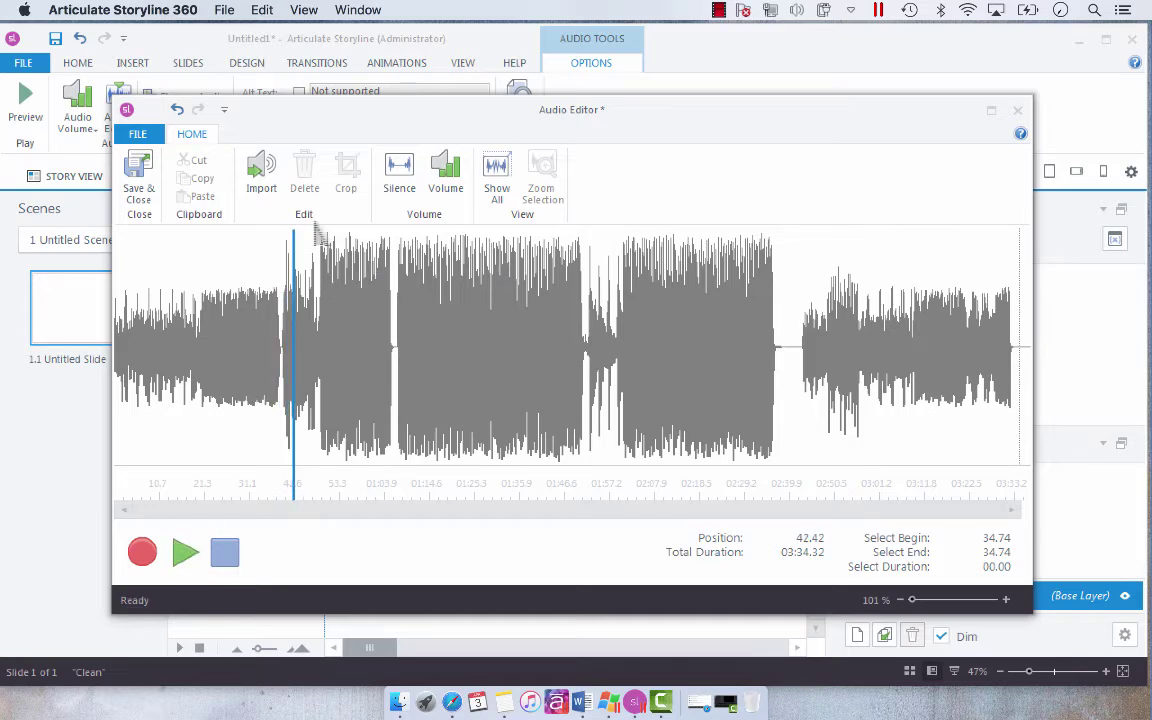
{"action": "left_click", "coordinate": [280, 313]}
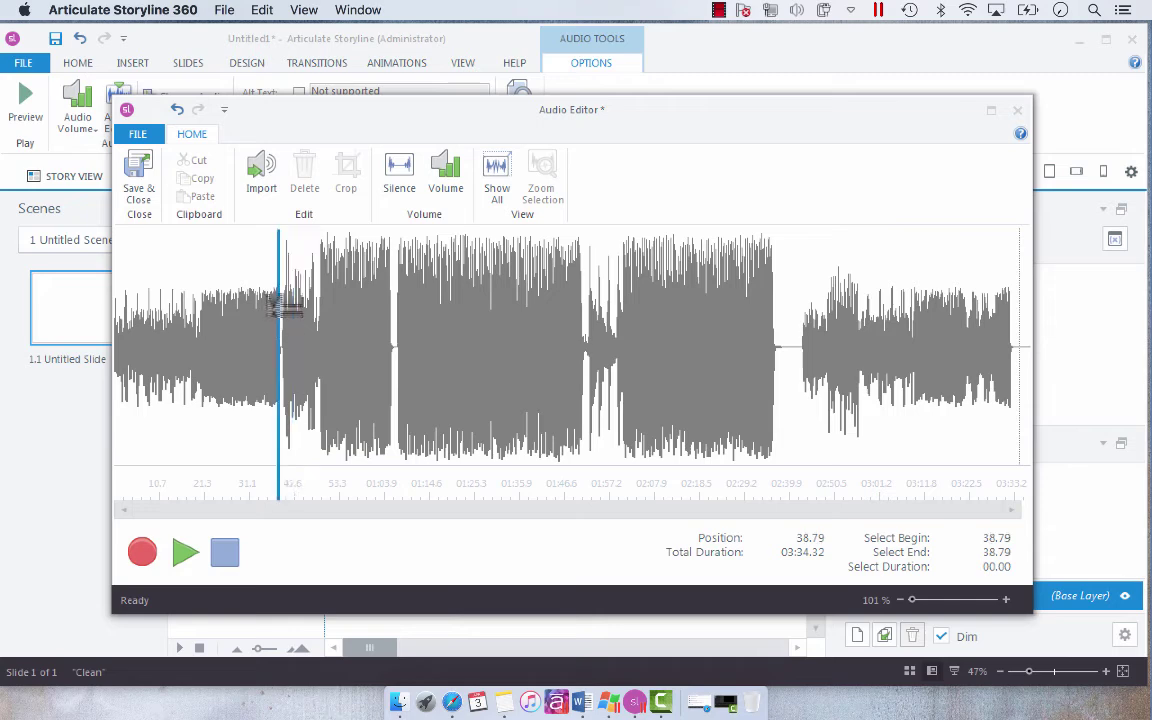
{"action": "left_click_drag", "start_coordinate": [282, 311], "coordinate": [791, 311]}
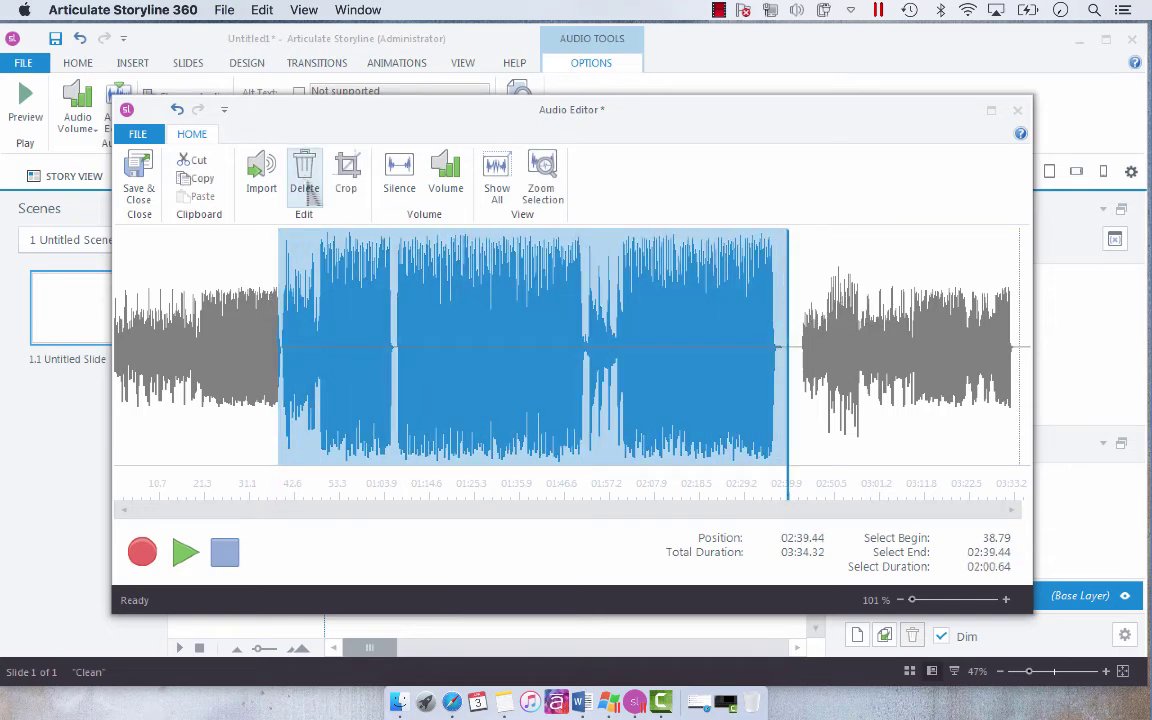
{"action": "left_click", "coordinate": [305, 188]}
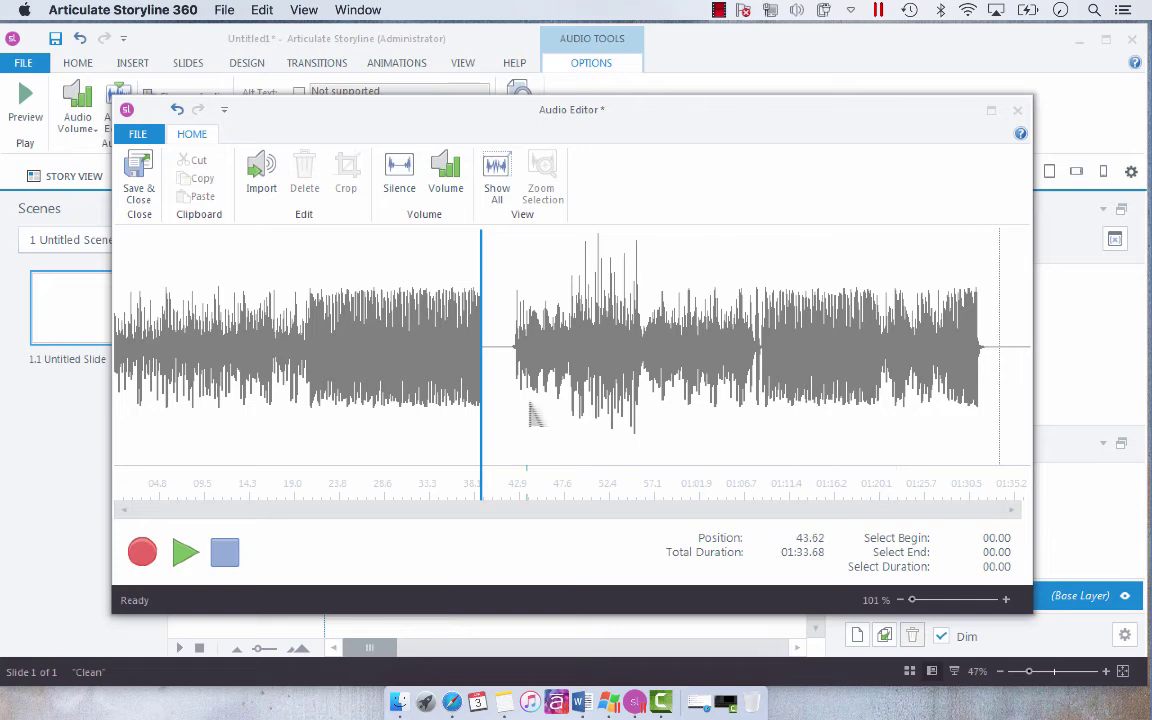
{"action": "left_click", "coordinate": [509, 380]}
Step: Crop the clip to its 41.71 s–1:33.62 stretch, then play and stop it
{"action": "left_click_drag", "start_coordinate": [509, 380], "coordinate": [11, 358]}
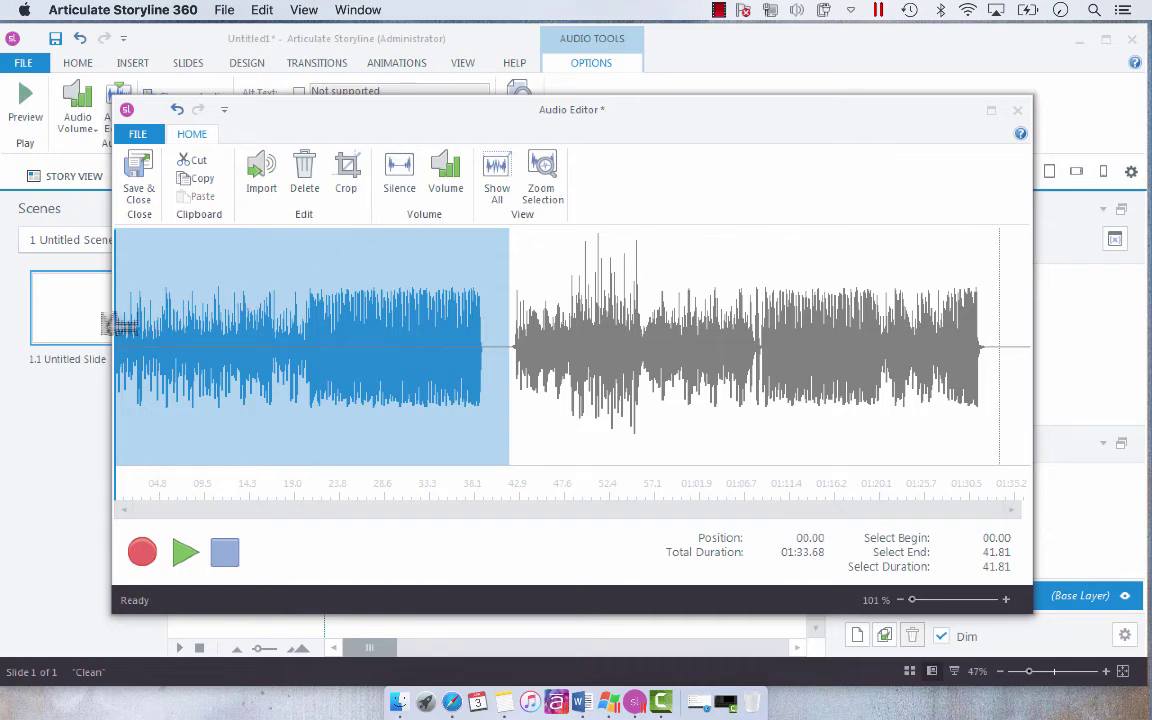
{"action": "left_click_drag", "start_coordinate": [118, 326], "coordinate": [818, 356]}
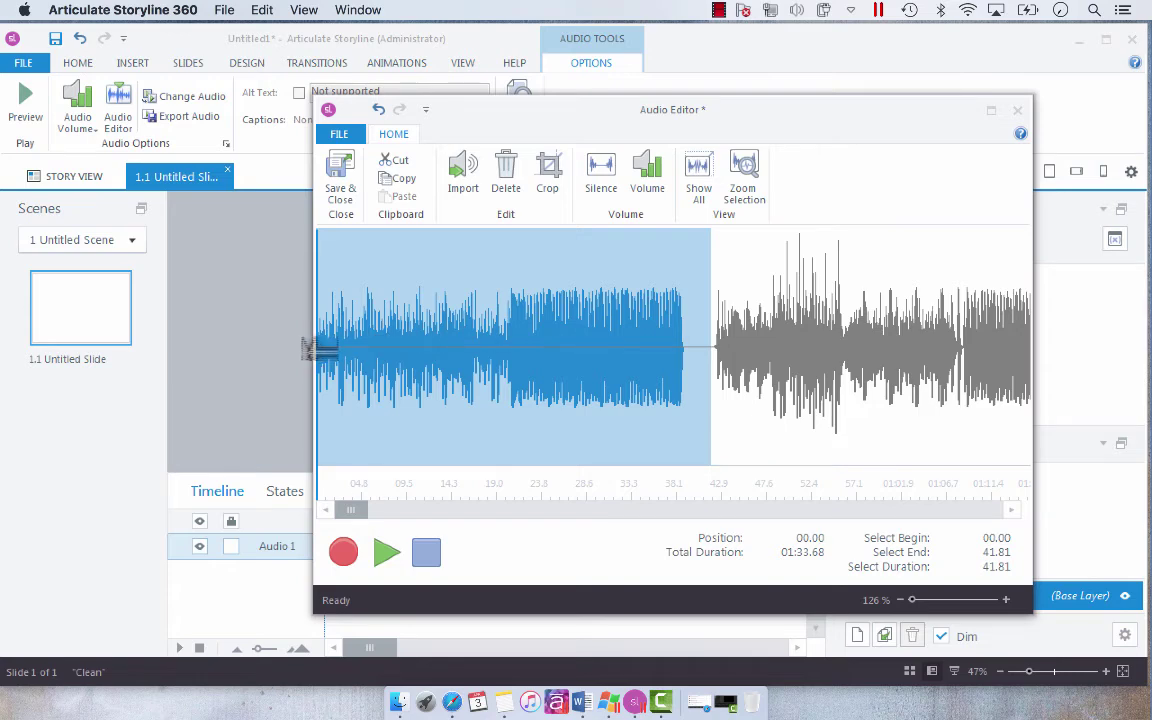
{"action": "left_click_drag", "start_coordinate": [310, 320], "coordinate": [185, 347]}
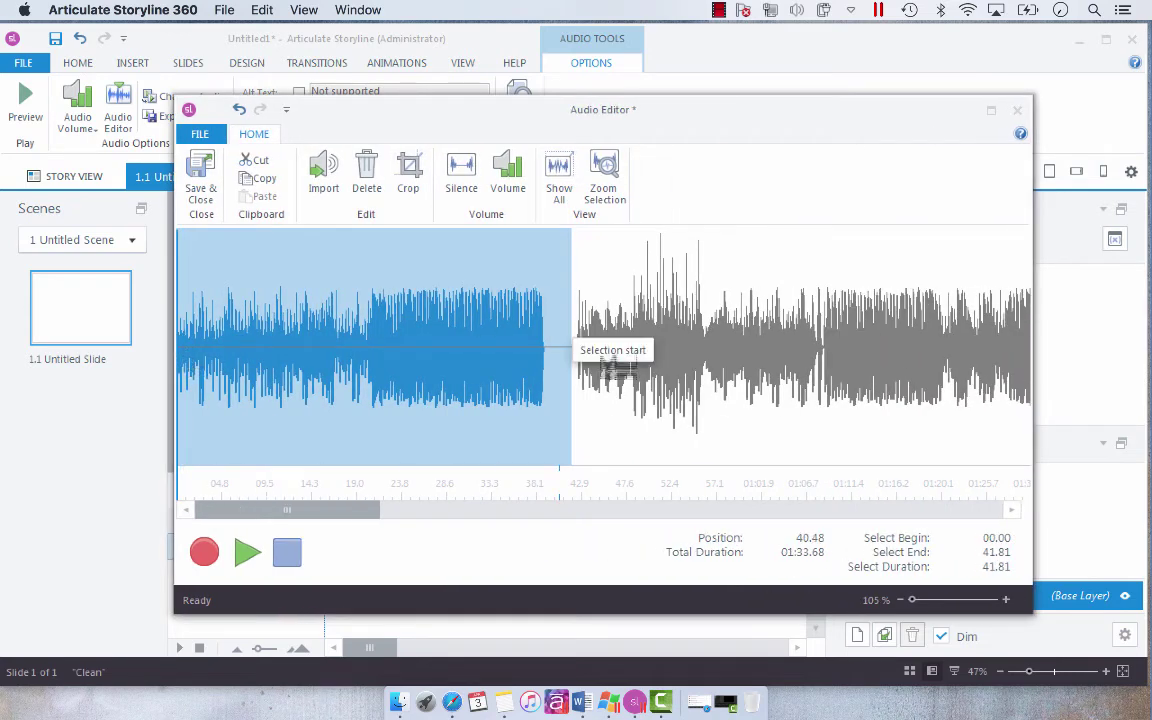
{"action": "left_click", "coordinate": [570, 365]}
{"action": "left_click_drag", "start_coordinate": [575, 370], "coordinate": [1033, 347]}
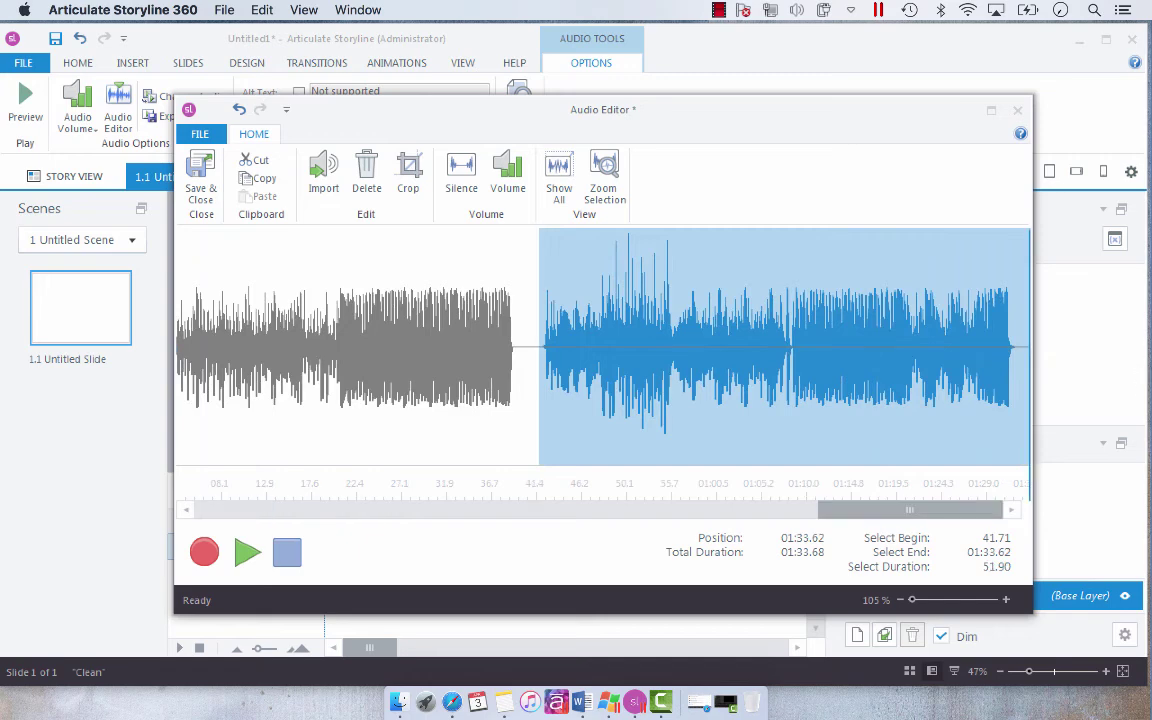
{"action": "left_click", "coordinate": [410, 190]}
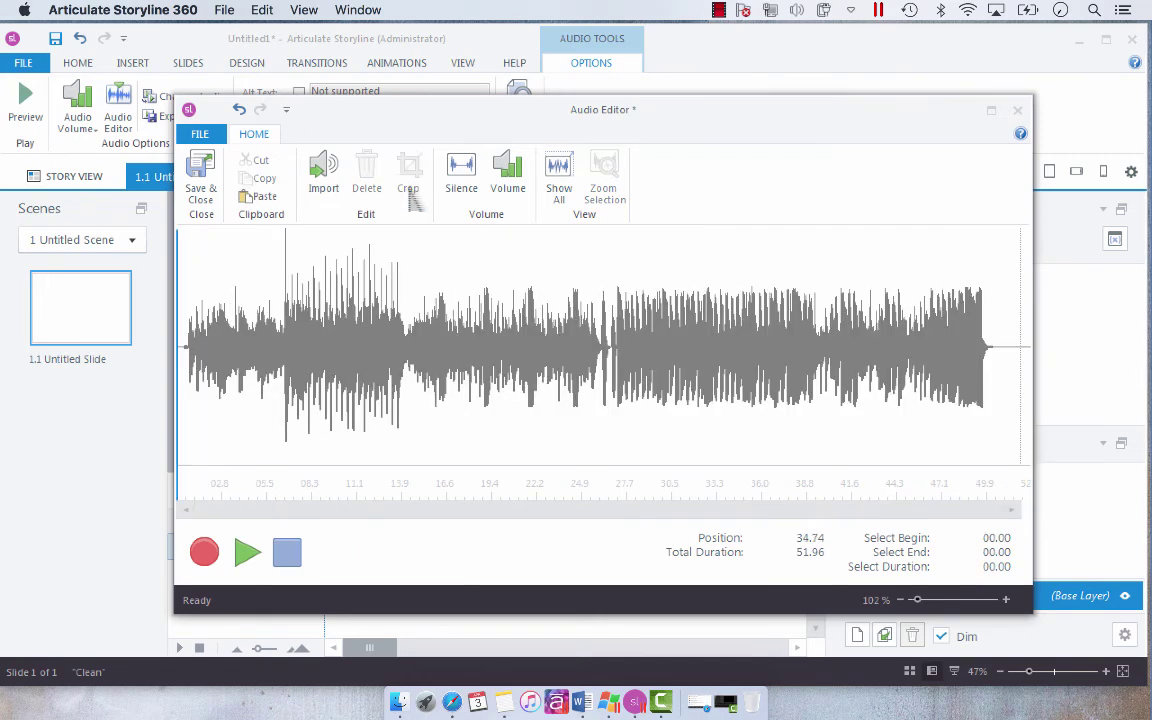
{"action": "left_click", "coordinate": [256, 553]}
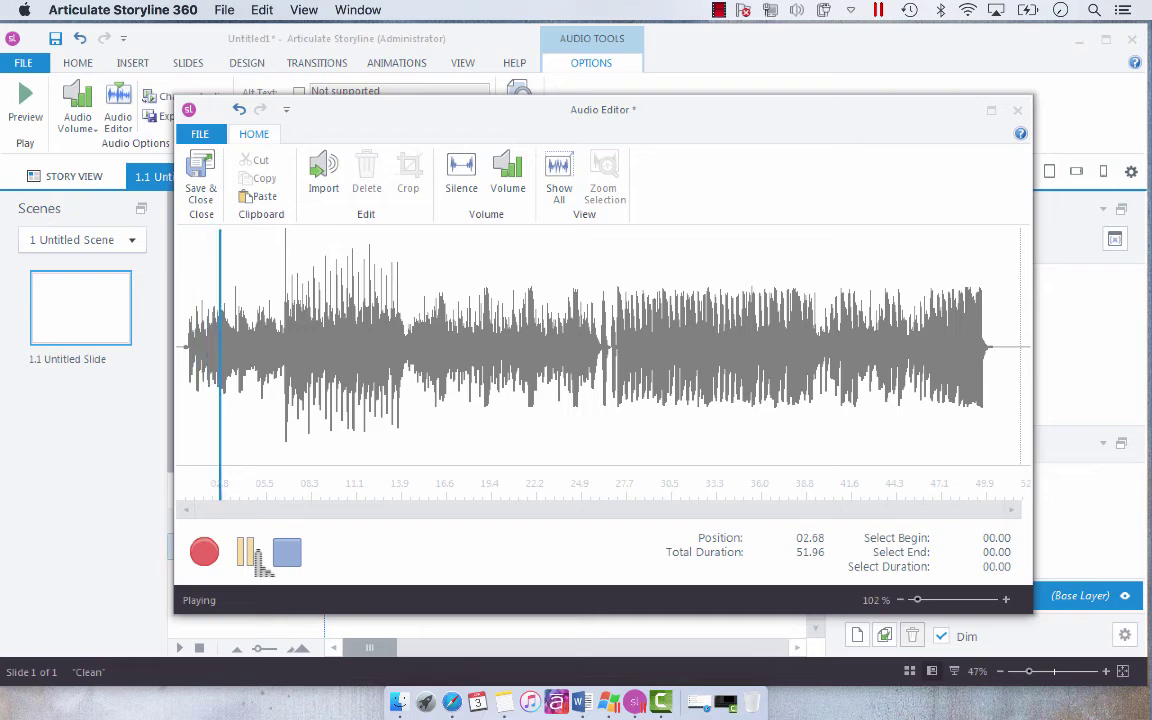
{"action": "left_click", "coordinate": [255, 555]}
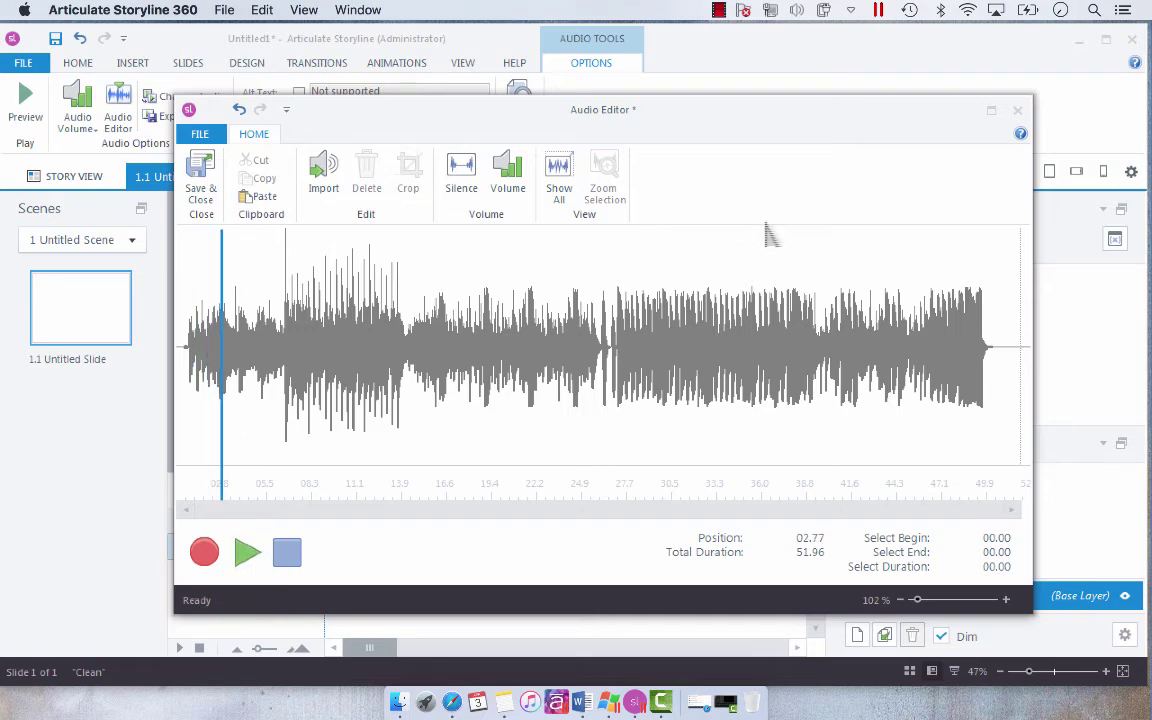
Step: Save the edited 51.96-second clip and close the Audio Editor
{"action": "left_click", "coordinate": [283, 257]}
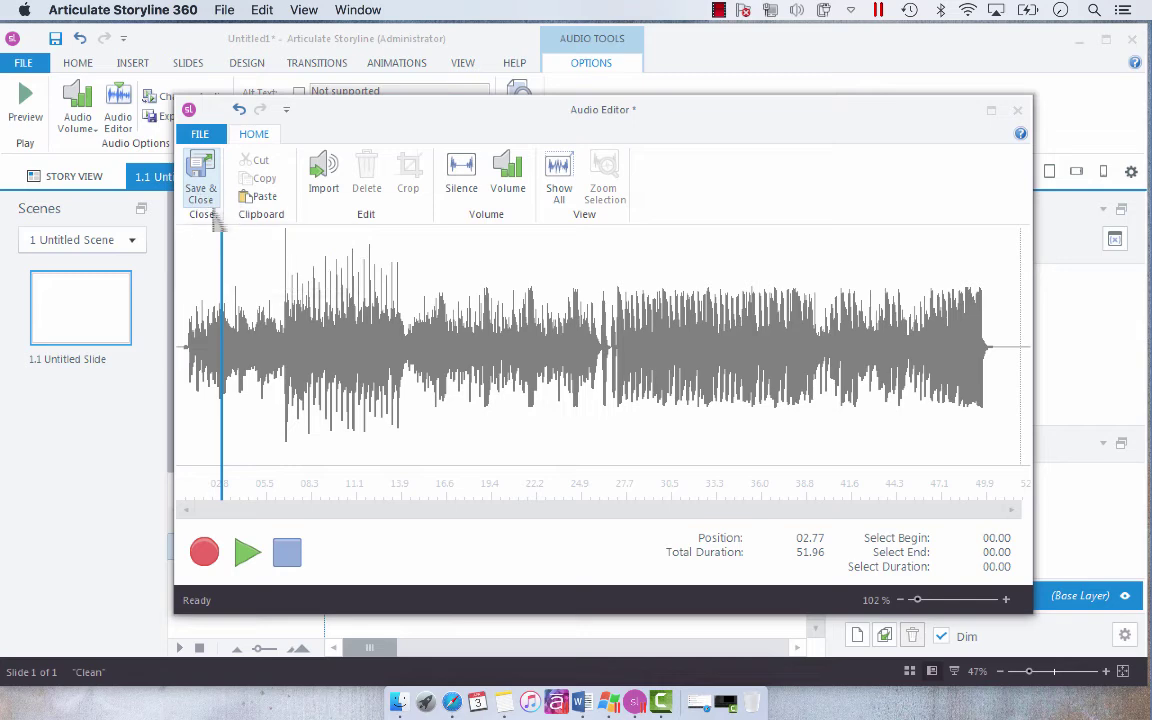
{"action": "left_click", "coordinate": [177, 300]}
{"action": "left_click", "coordinate": [190, 346]}
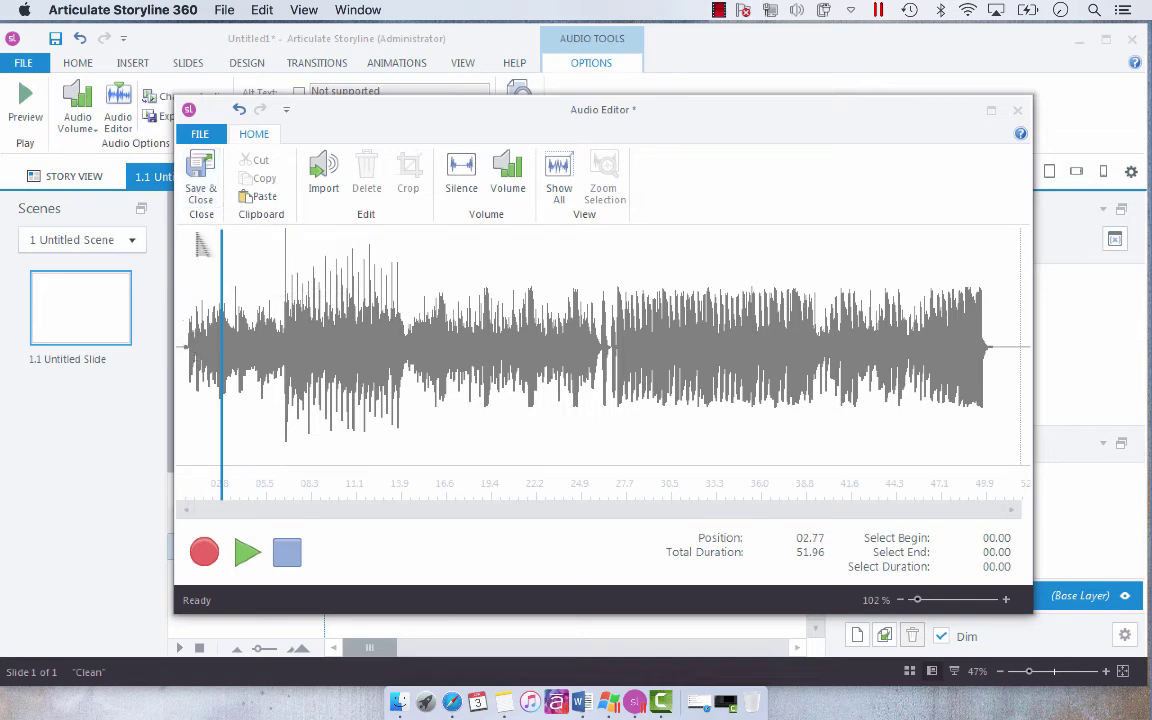
{"action": "left_click", "coordinate": [204, 194]}
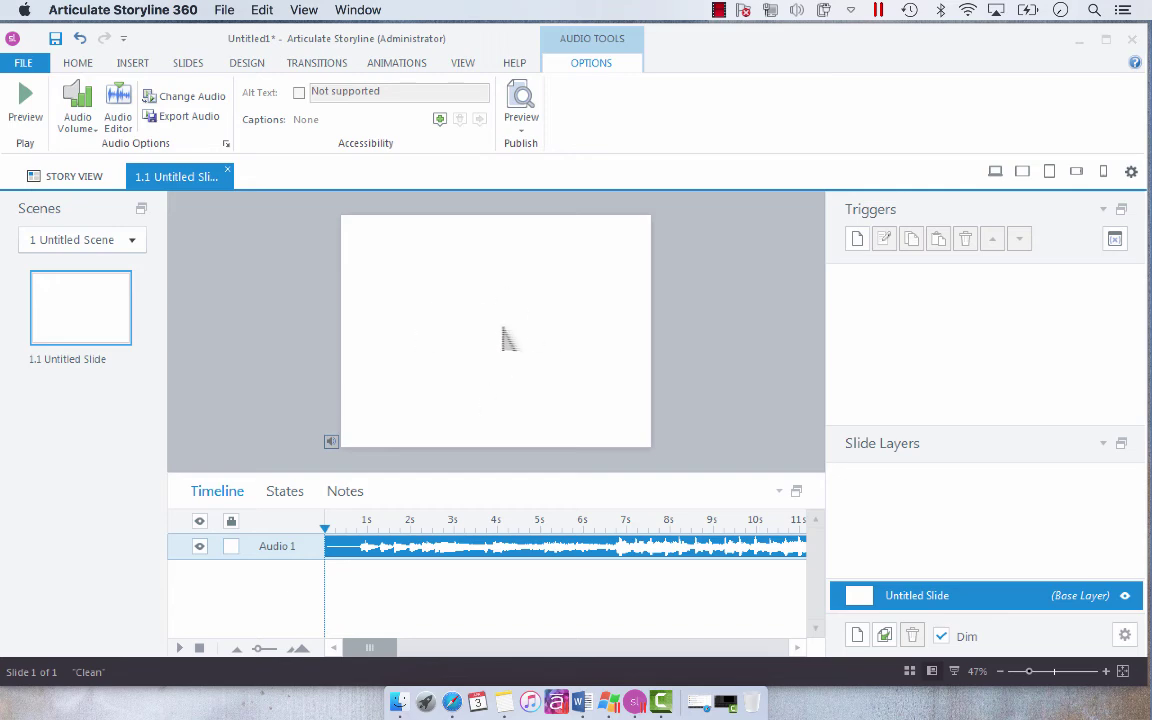
Step: Select the Audio 1 clip on the slide's timeline
{"action": "left_click", "coordinate": [505, 340]}
{"action": "right_click", "coordinate": [500, 316]}
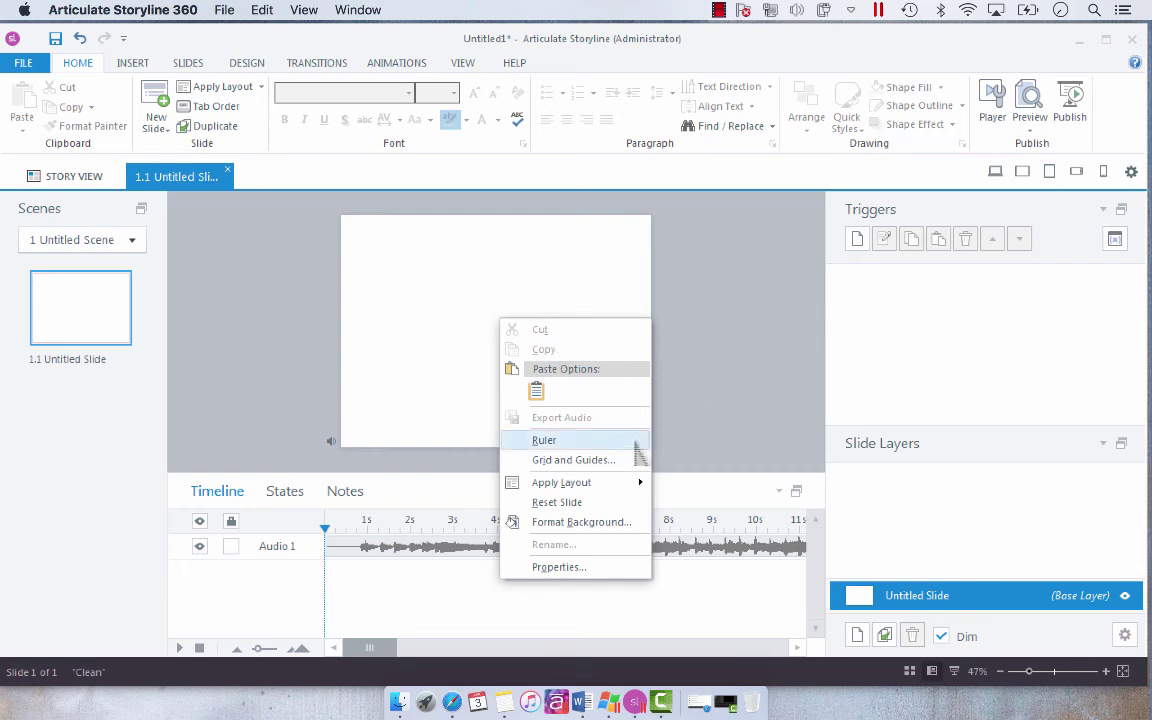
{"action": "left_click", "coordinate": [684, 411]}
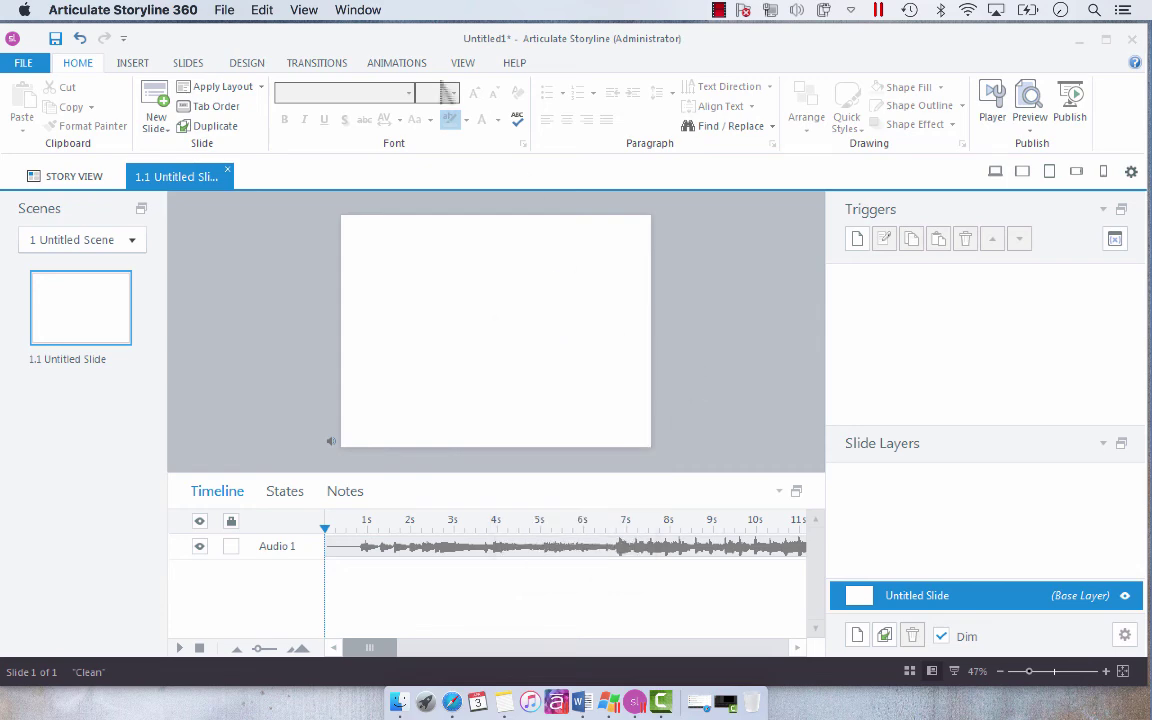
{"action": "left_click", "coordinate": [366, 549]}
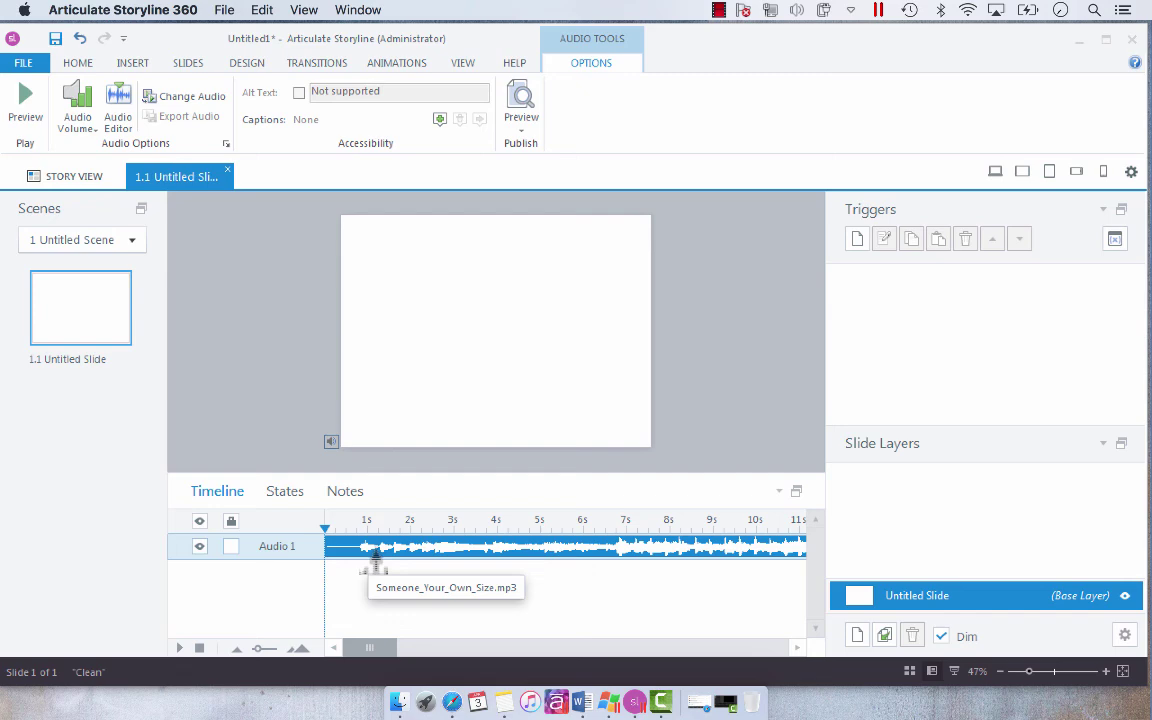
Step: Swap Audio 1 for Spring_In_My_Step.mp3 using Change Audio
{"action": "left_click", "coordinate": [196, 100]}
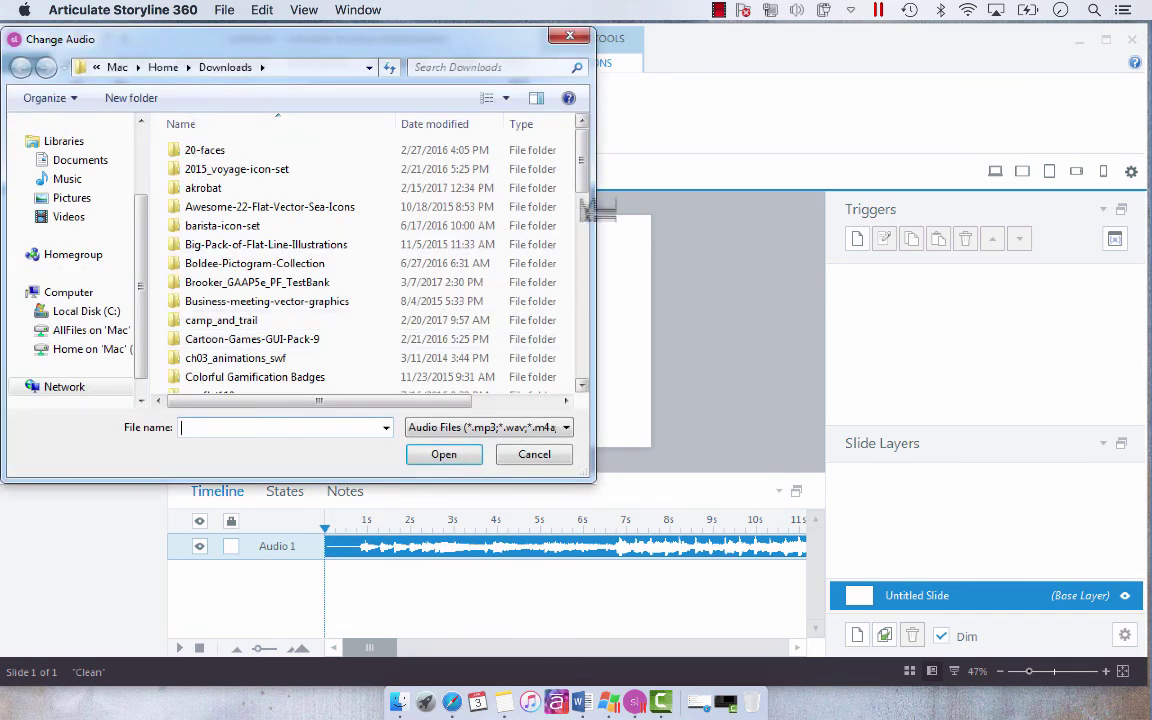
{"action": "scroll", "coordinate": [450, 280], "scroll_direction": "down", "scroll_amount": 15}
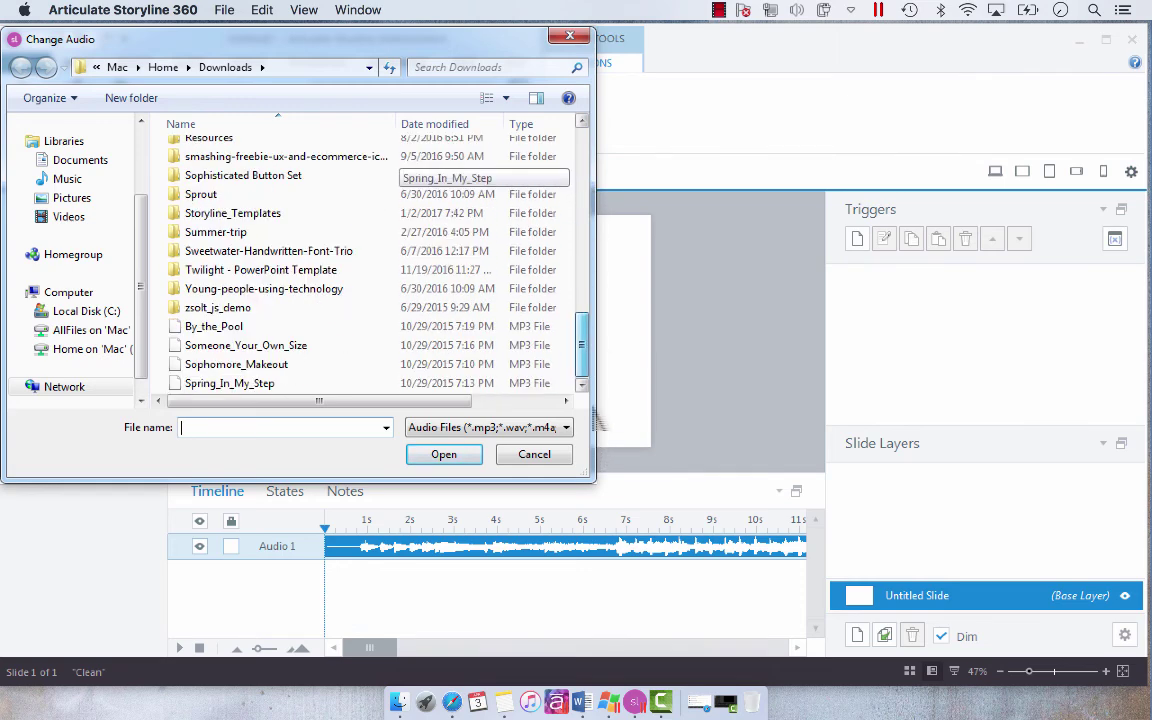
{"action": "left_click", "coordinate": [296, 388]}
{"action": "double_click", "coordinate": [296, 388]}
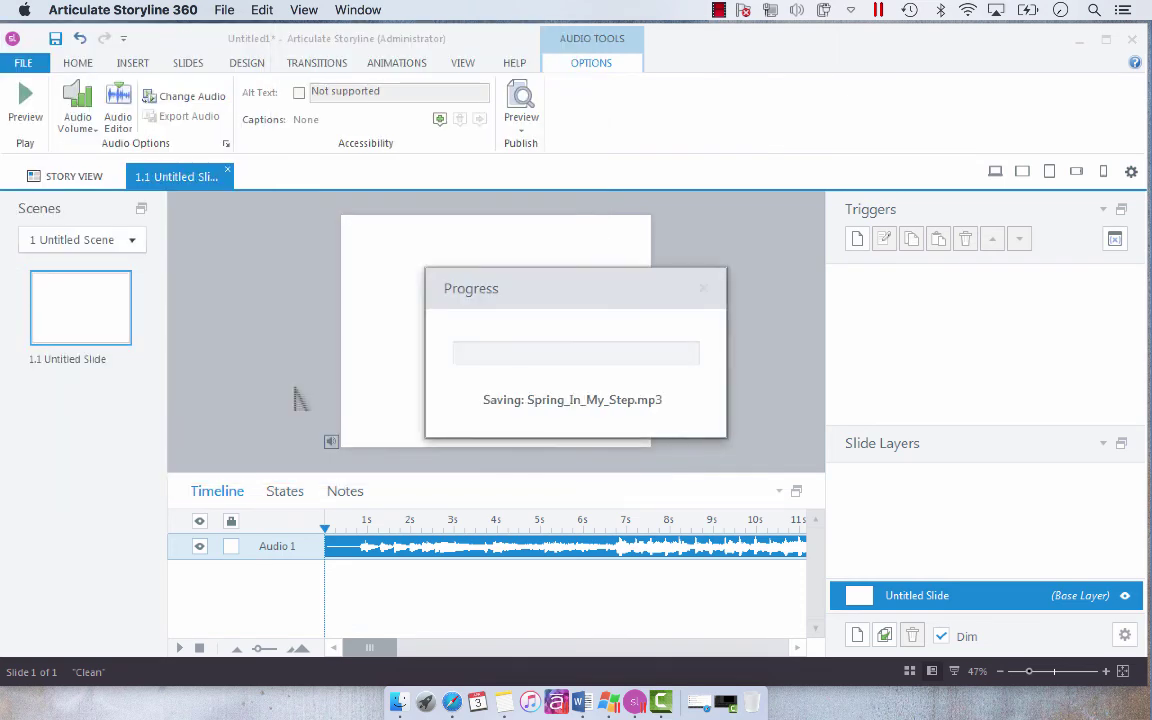